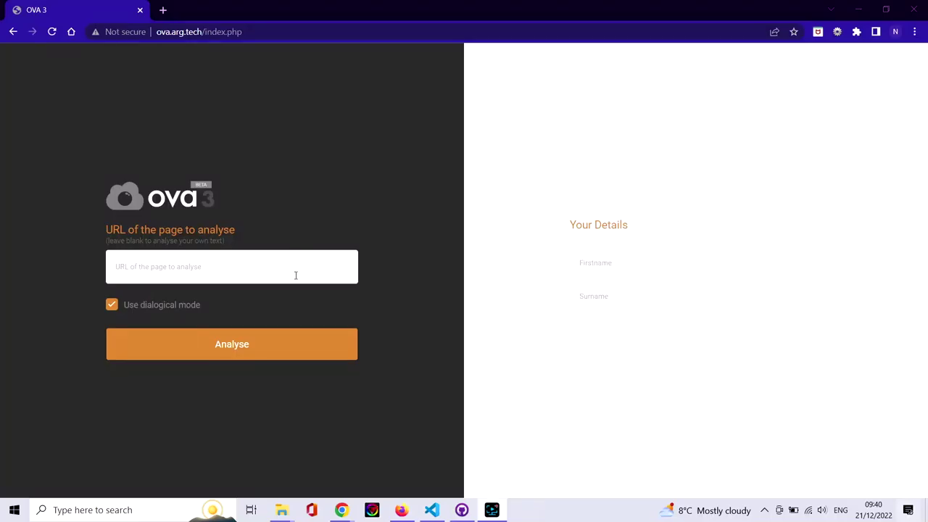
Start a dialogical-mode analysis with no URL and replace the placeholder text with the debate transcript stamped [00:30:15] and [00:31:02].
click(280, 360)
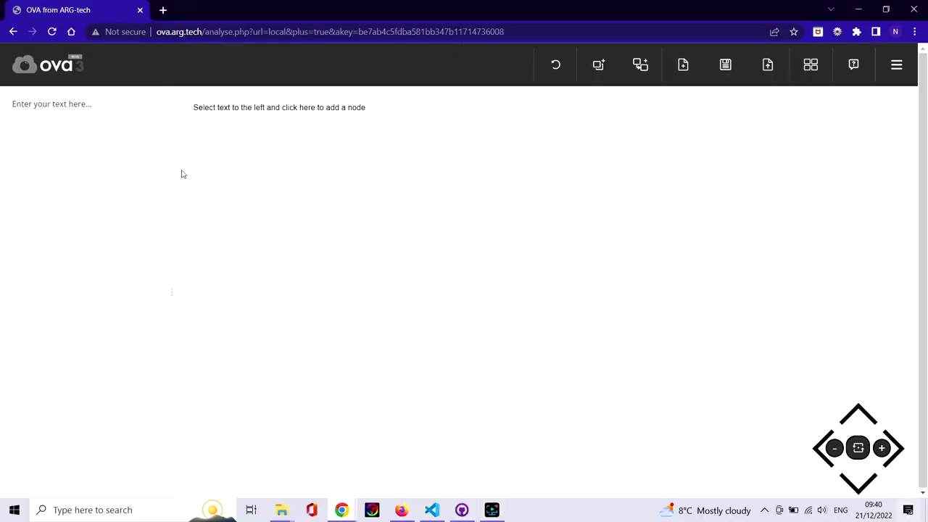
drag(105, 106, 10, 108)
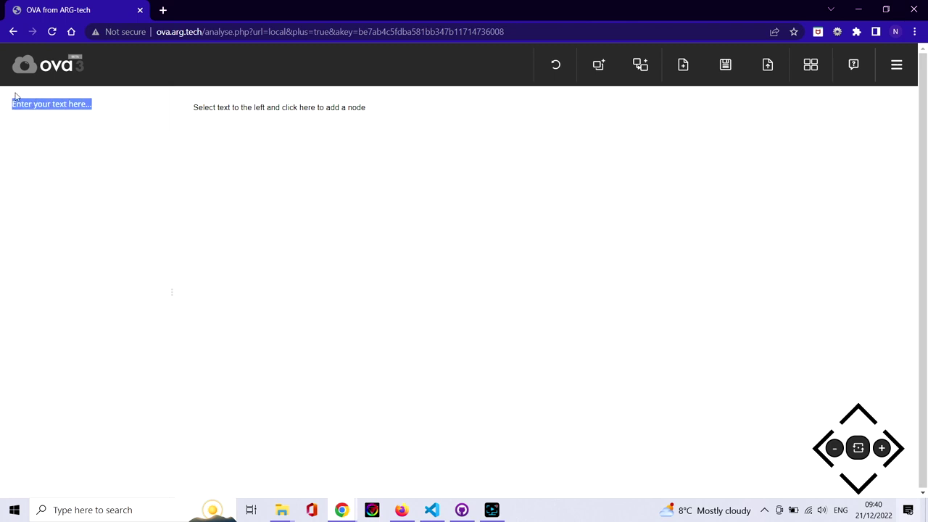
text(Kate Forbes [00:30:15] It doesn't need to be exclusive, I don't think. I don't think it's one or the other. One of the great opportunities over the next three weeks, in my humble opinion, are the economic opportunities that come for Scotland as a result of that just transition. Now, sadly, not all the levers are within Scotland and we saw a decision made this week. One of the greatest opportunities for Scotland was the Acorn Project, carbon capture and storage in the North East, the most well advanced project, the most cost effective project. We were sincerely hoping that the UK government would invest the billion pounds that had been promised. And instead that money is going to projects in England, and I think the BBC reported it as jaw-dropping. Now that could have created several thousand jobs...  Fiona Bruce [00:31:02] I don't think the BBC would have expressed that opinion, I must... It may have been someone in a BBC report said it was jaw-dropping.)
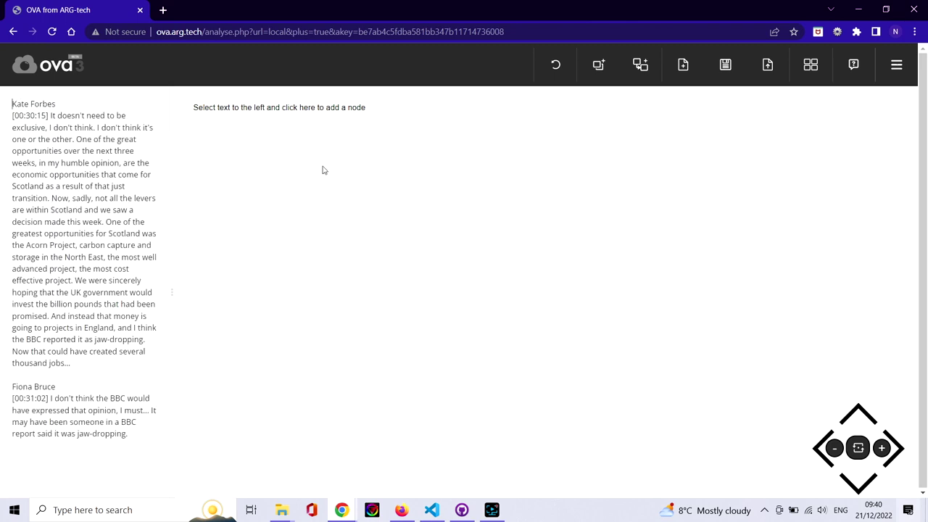
Set the default YA scheme set to Dundee Illocutionary in the analysis settings.
click(896, 64)
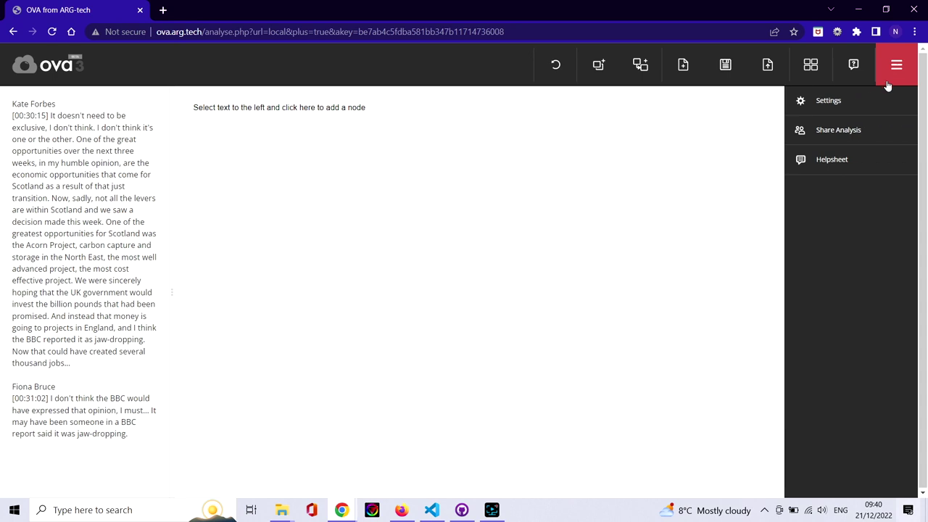
click(866, 102)
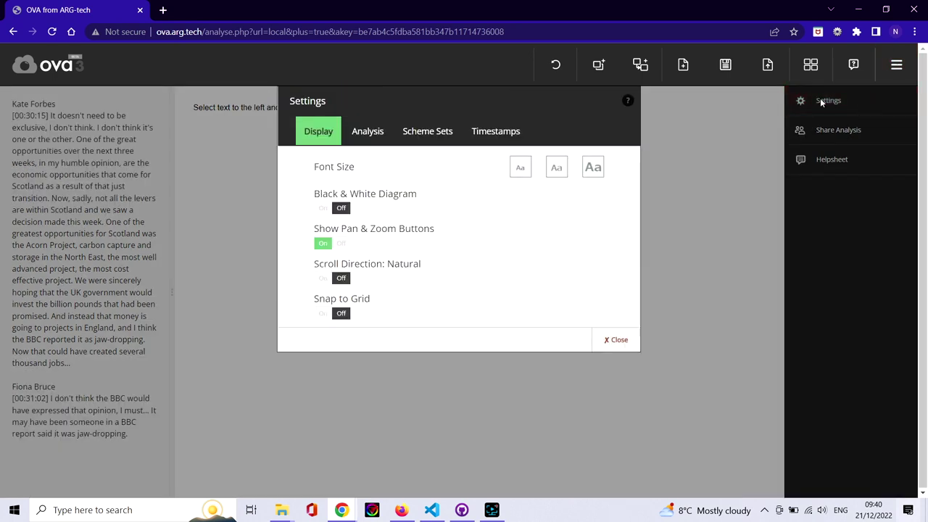
click(437, 137)
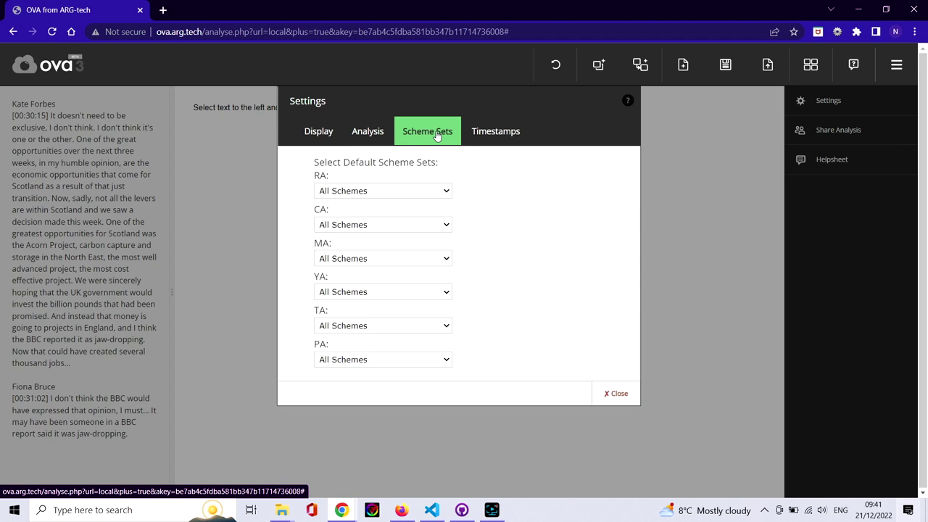
click(446, 293)
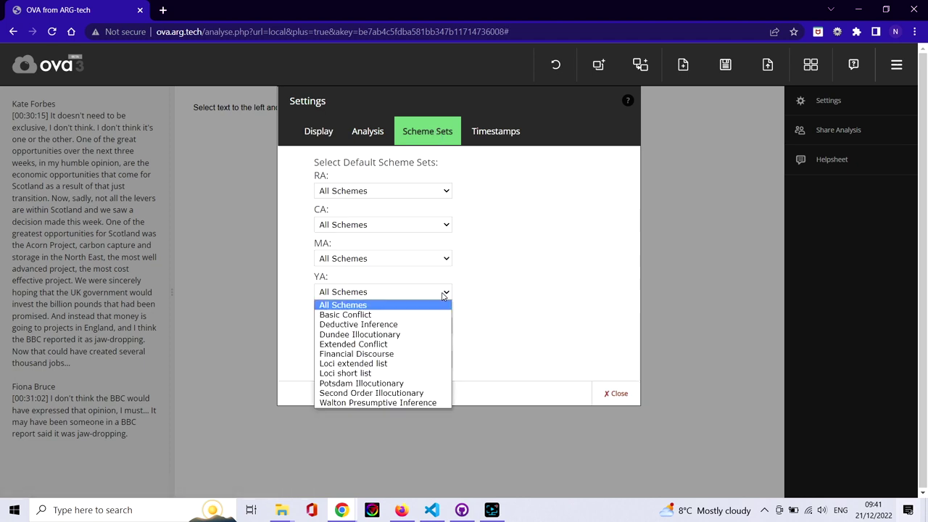
click(414, 335)
Set the timestamp start date to 21/10/2021.
click(504, 141)
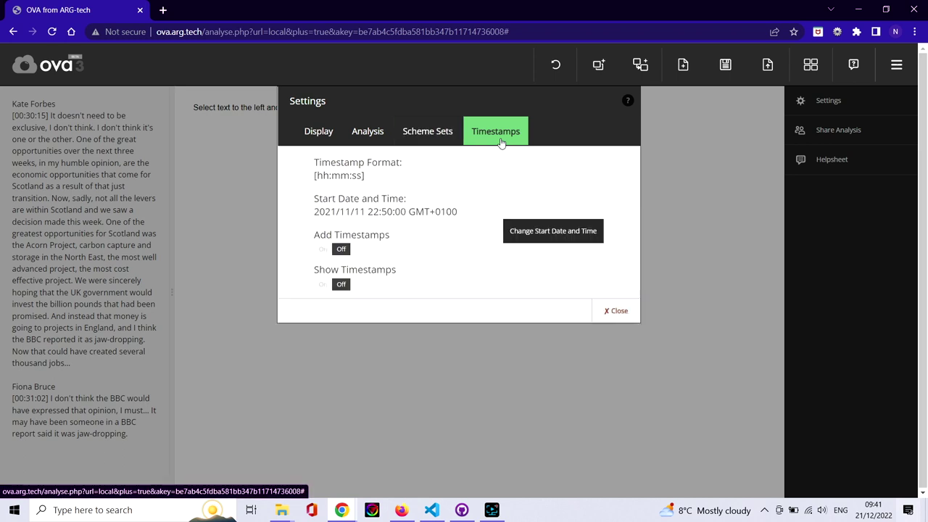
click(516, 240)
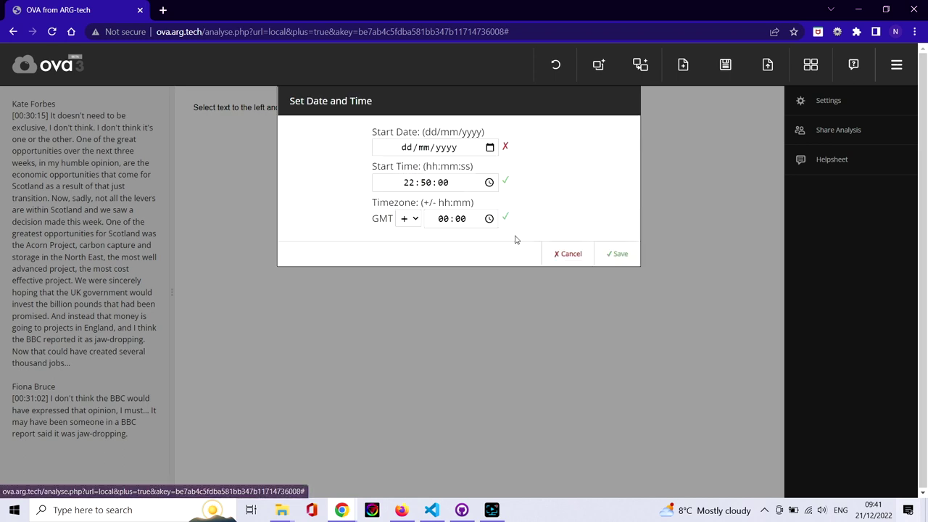
click(490, 148)
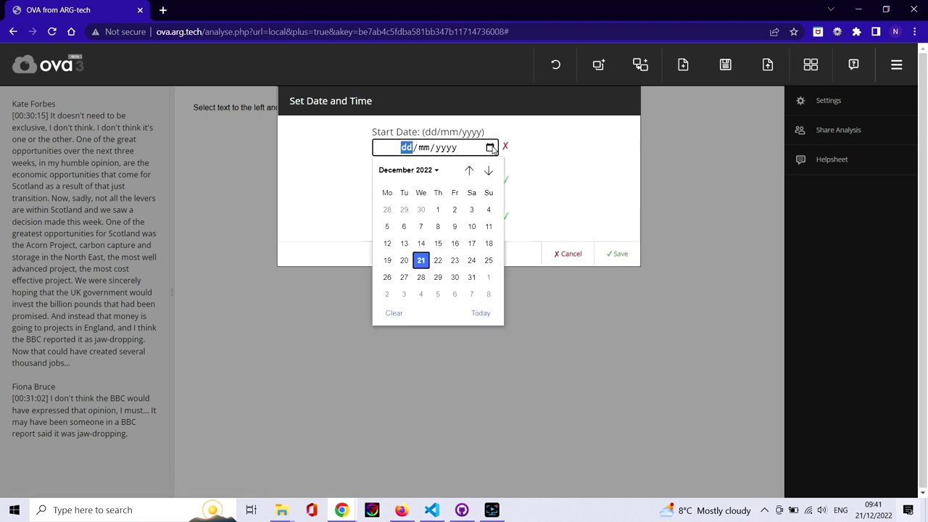
click(437, 171)
scroll(435, 200, up, 2)
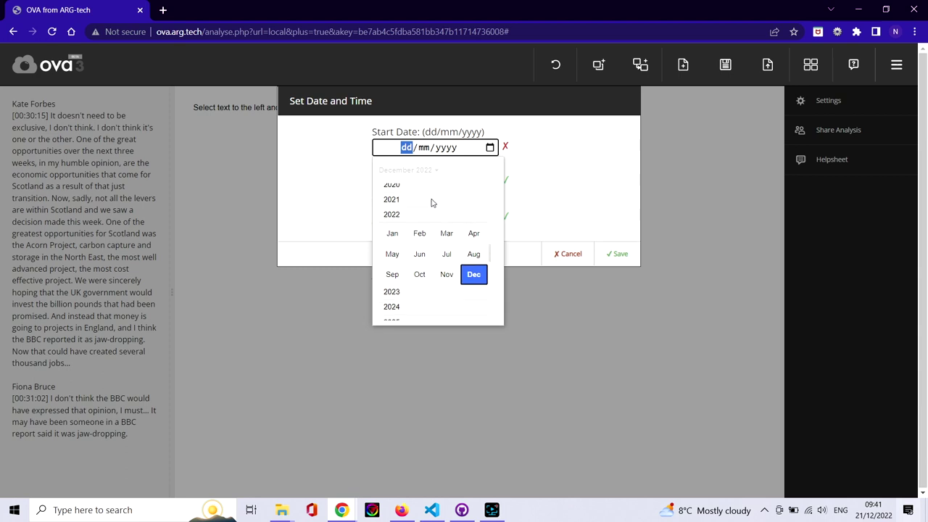
click(432, 201)
click(420, 251)
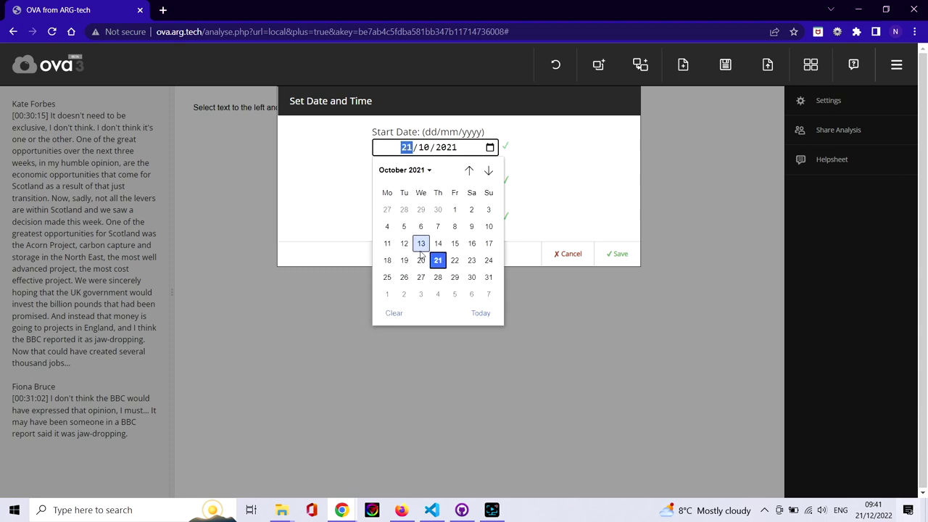
click(439, 263)
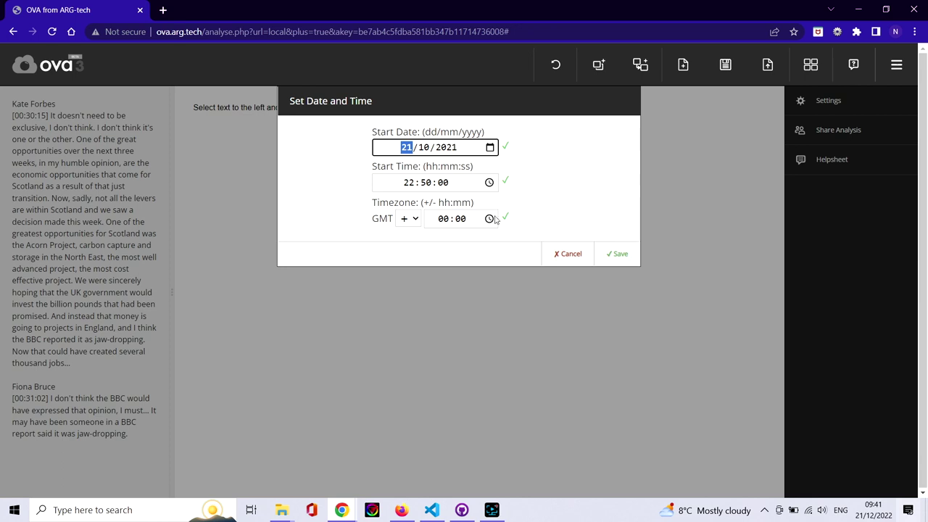
Set the timestamp start time to 23:40:00 and save the start date and time.
click(490, 182)
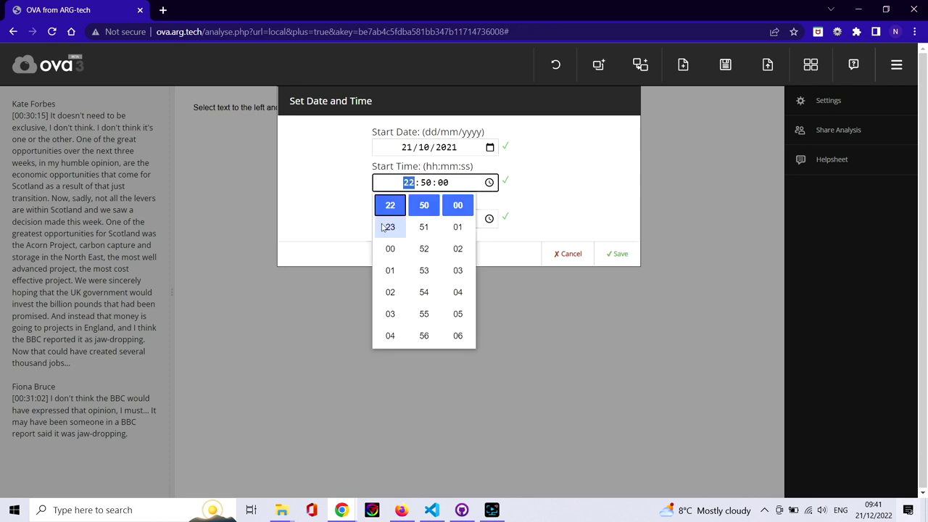
click(389, 227)
scroll(424, 229, up, 4)
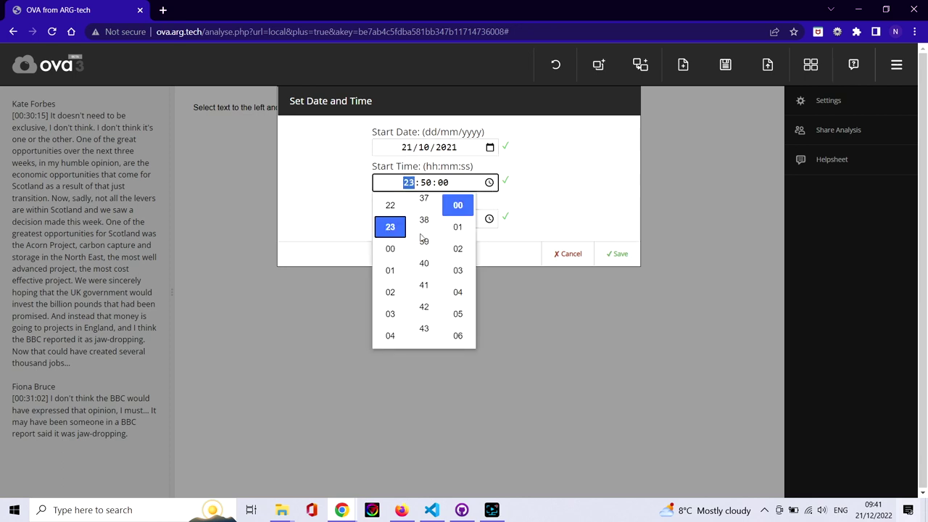
click(424, 229)
click(544, 197)
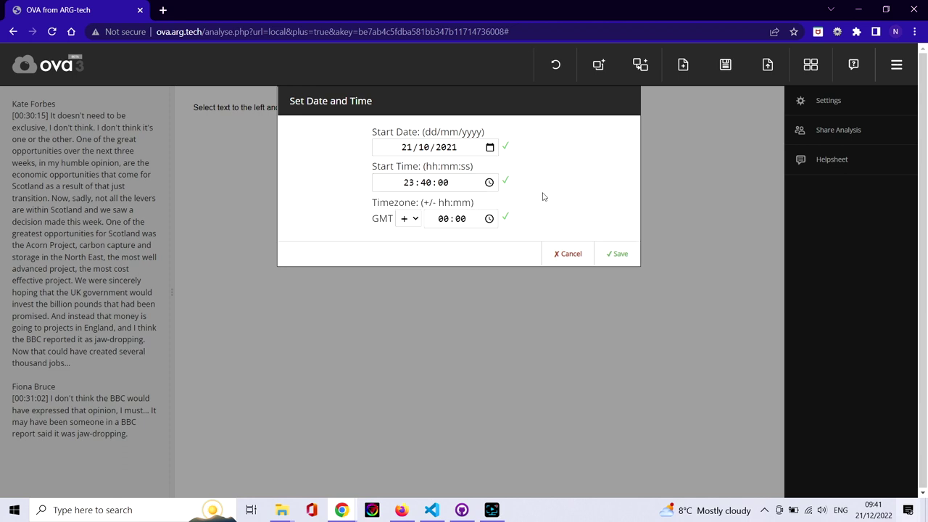
click(617, 254)
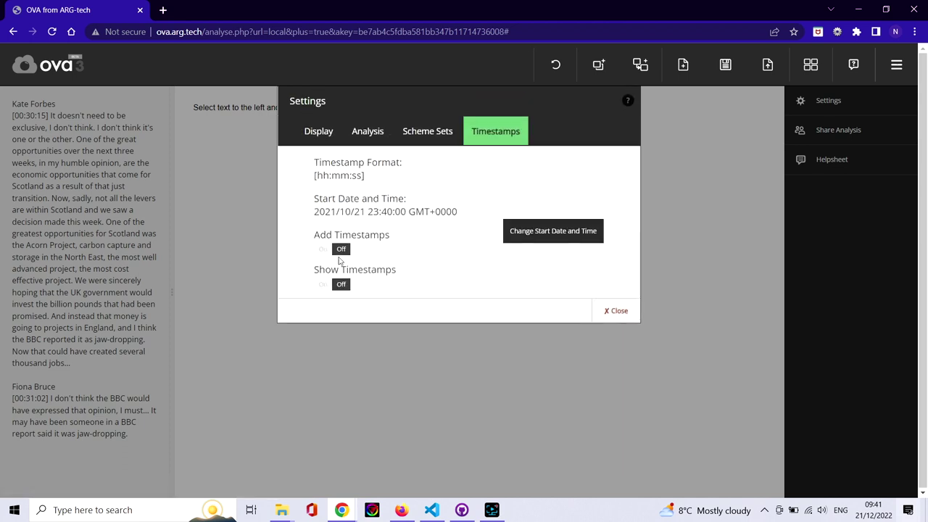
Turn on both Add Timestamps and Show Timestamps and close the settings.
click(326, 251)
click(326, 284)
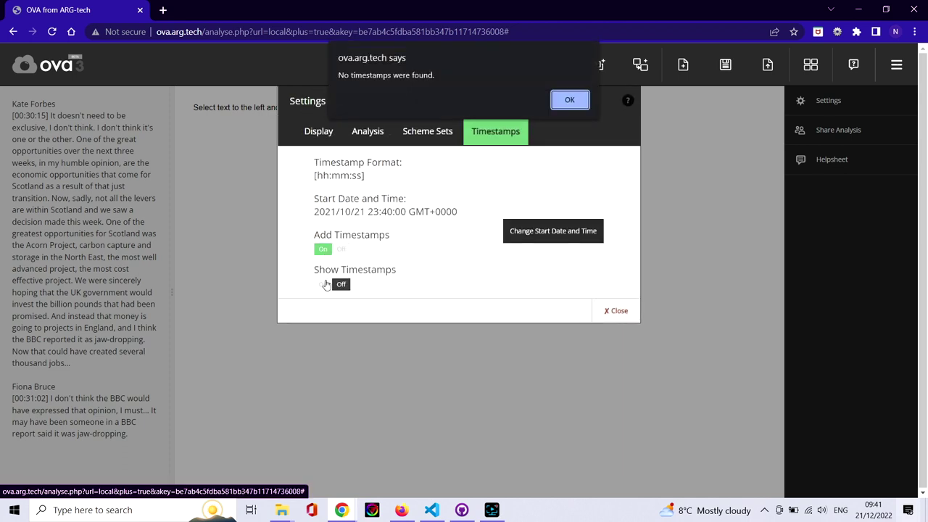
click(571, 97)
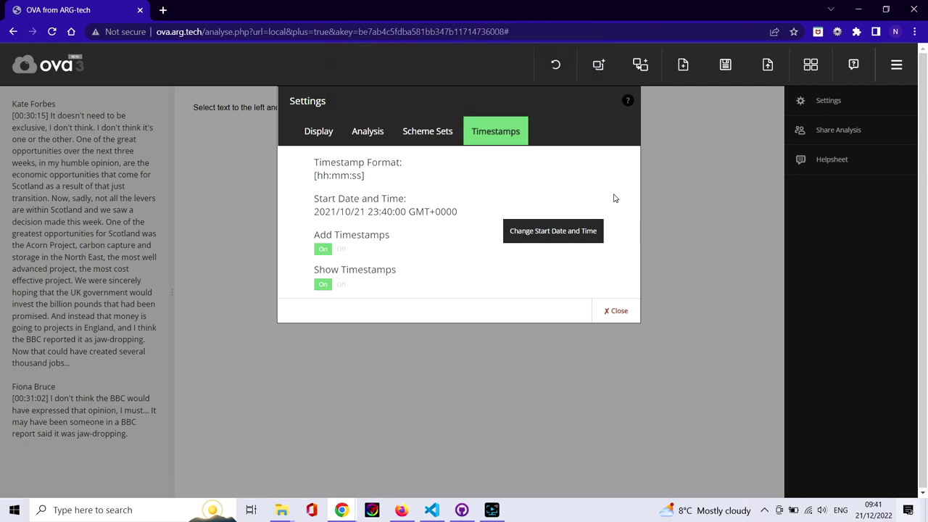
click(616, 311)
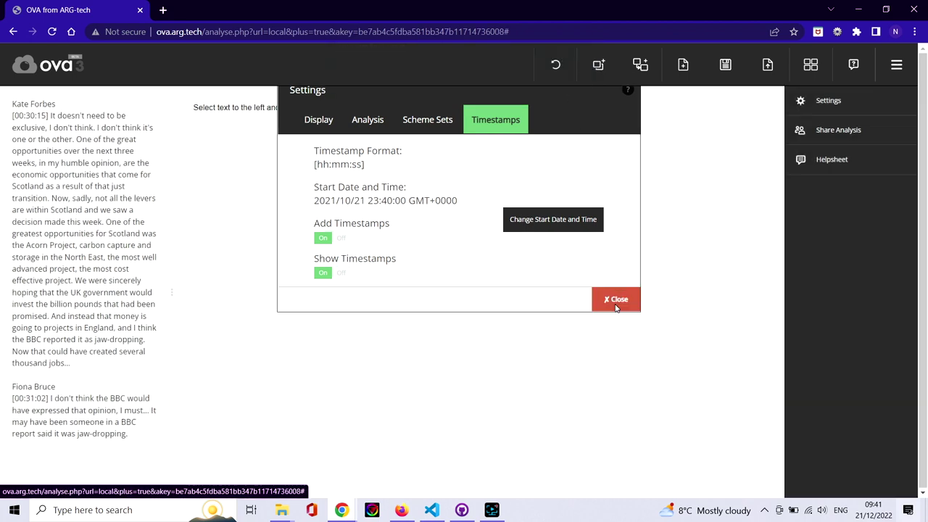
click(897, 69)
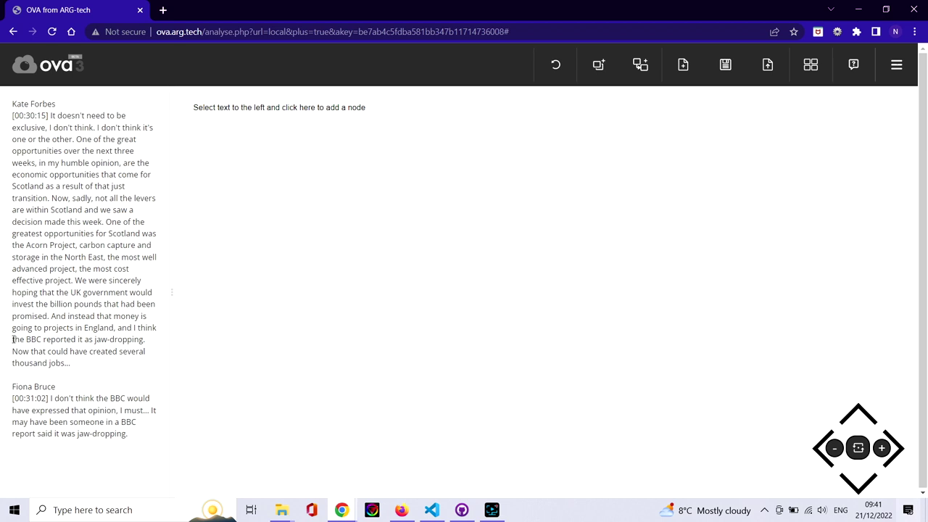
Add a node from the transcript text "the BBC reported it as jaw-dropping", with the first speaker's full name as new participant.
drag(13, 339, 139, 340)
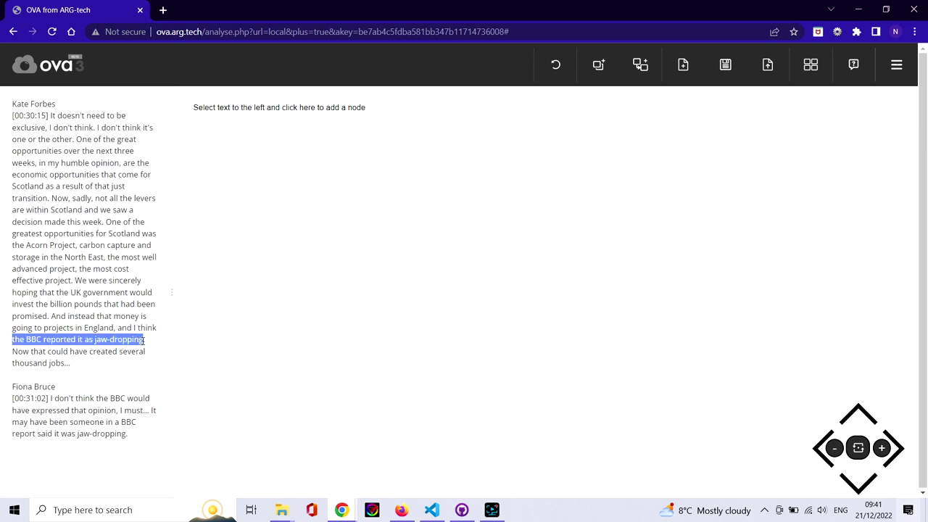
click(306, 167)
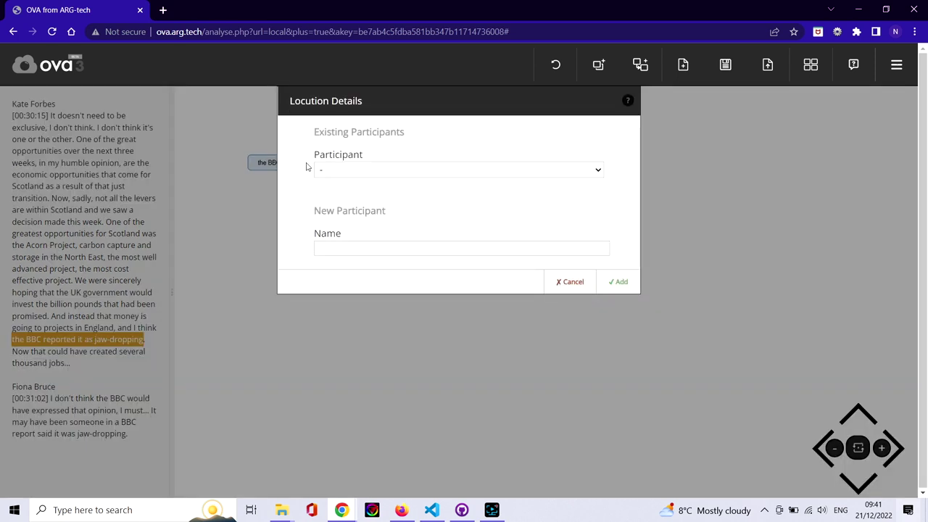
click(356, 247)
text(K)
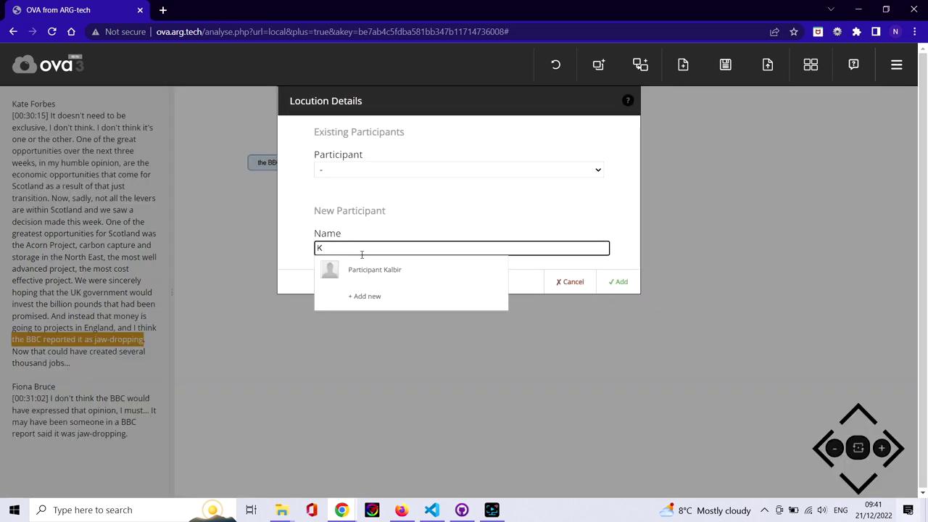
text(ate )
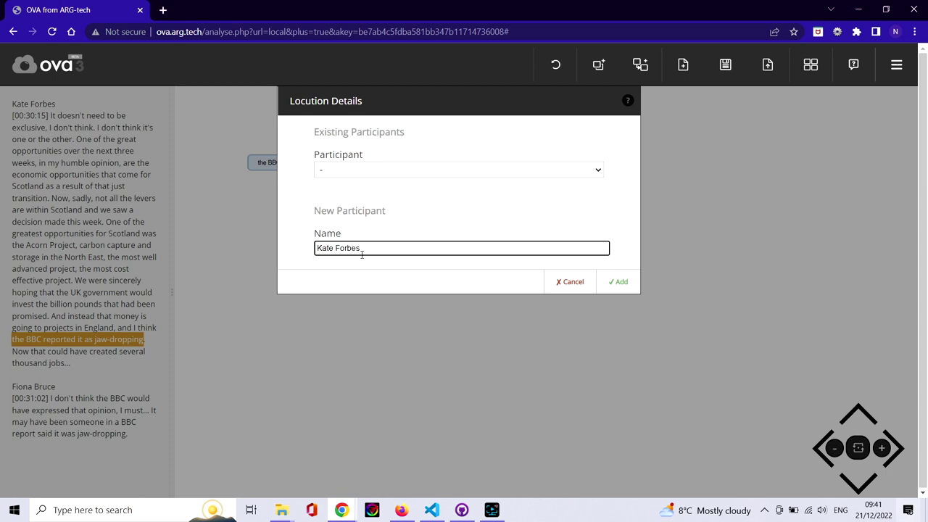
text(Forbes)
click(618, 281)
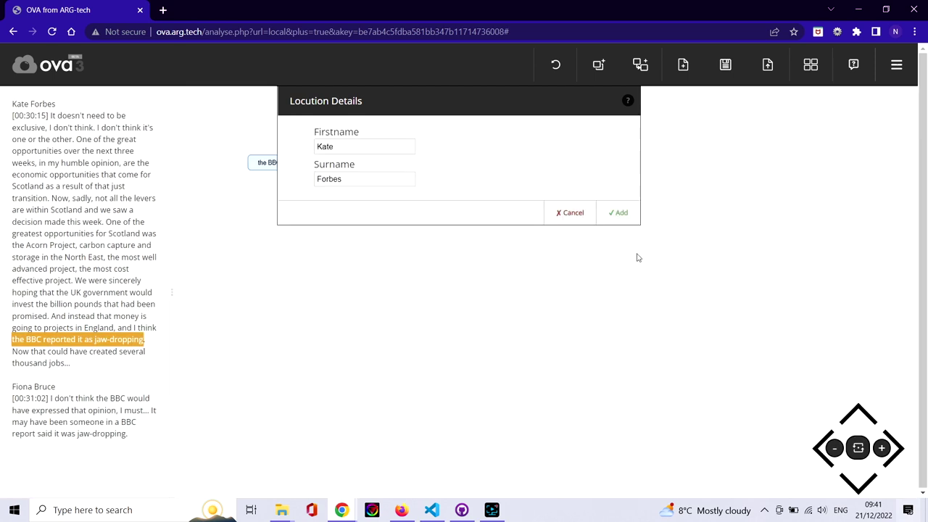
click(617, 212)
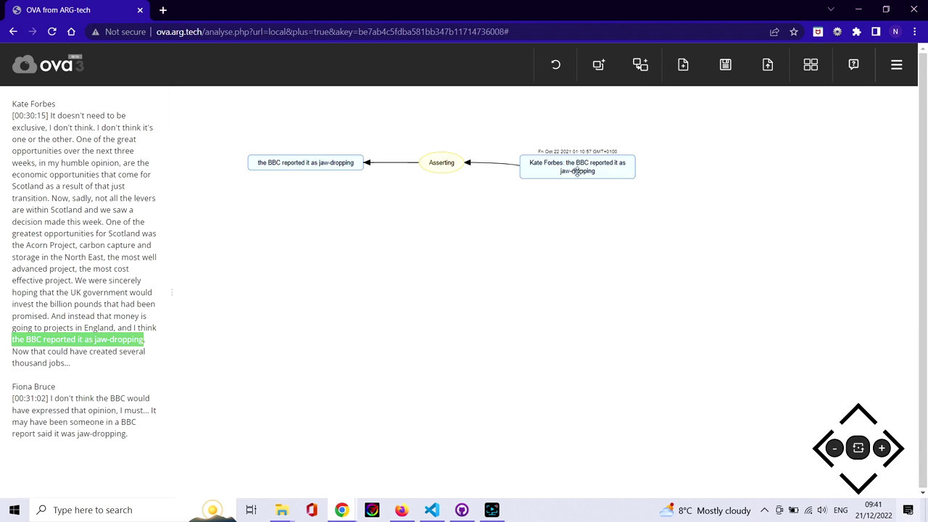
Move the first speaker's locution node farther to the right in the diagram and delete the Asserting node.
drag(577, 172, 772, 165)
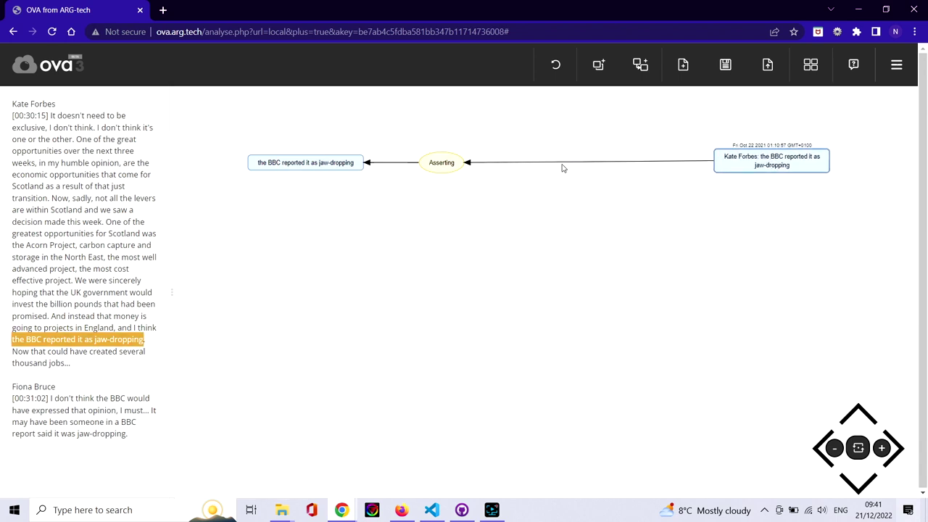
right_click(446, 163)
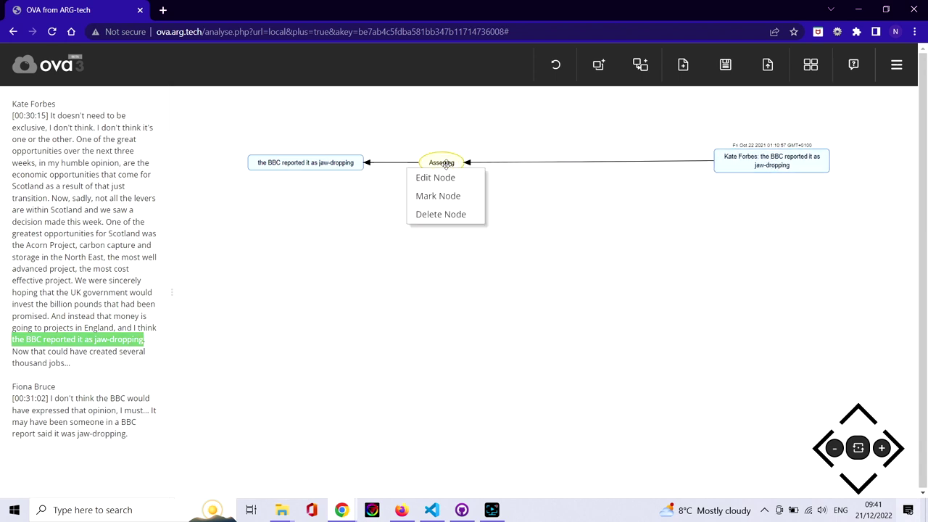
click(475, 216)
Change the text of the "the BBC reported it as jaw-dropping" proposition node to "it was jaw-dropping".
right_click(344, 158)
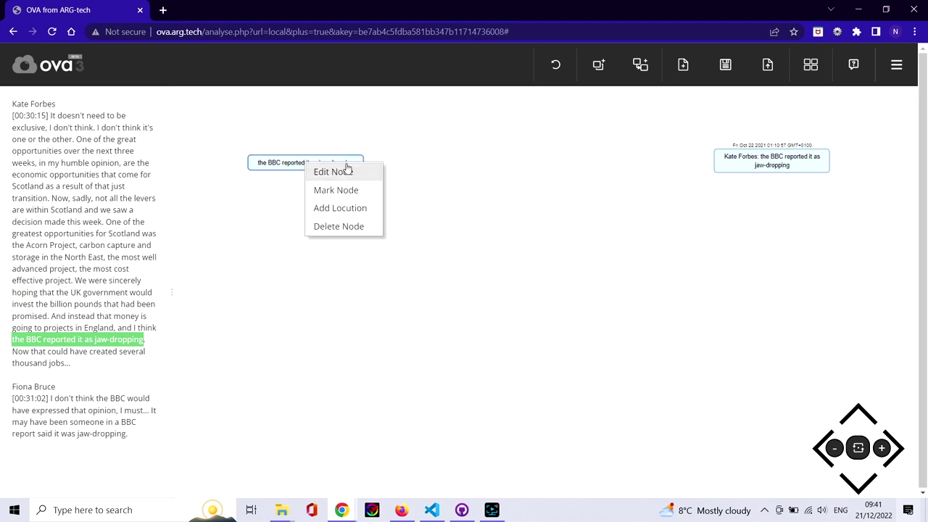
click(347, 171)
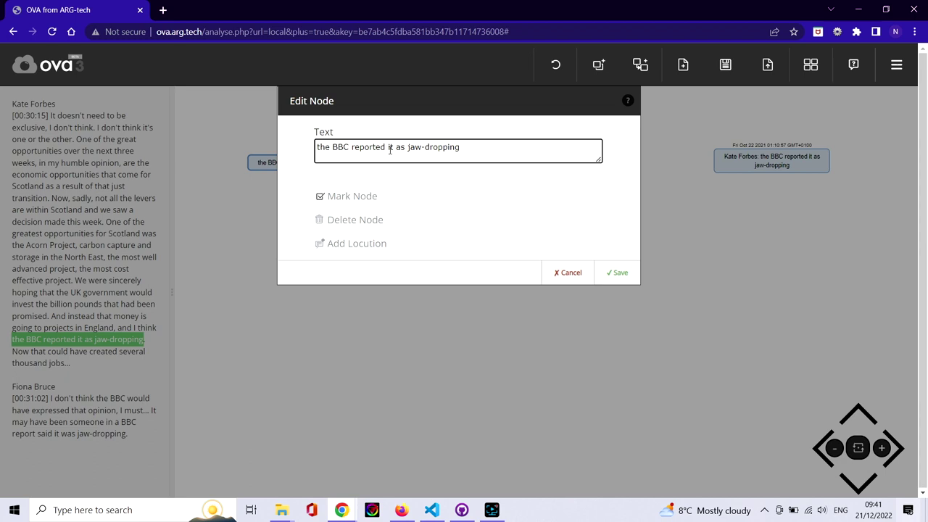
drag(389, 149, 317, 148)
key(BackSpace)
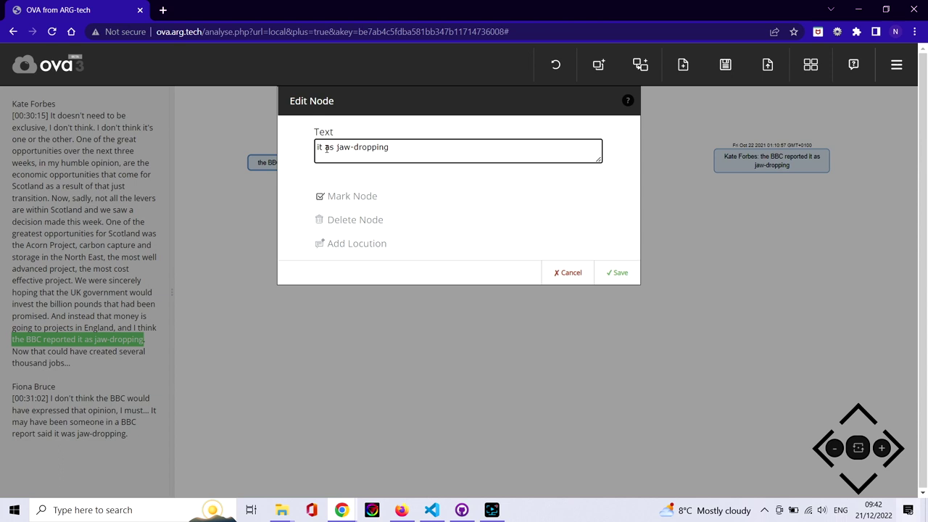
click(326, 148)
text(w)
click(618, 272)
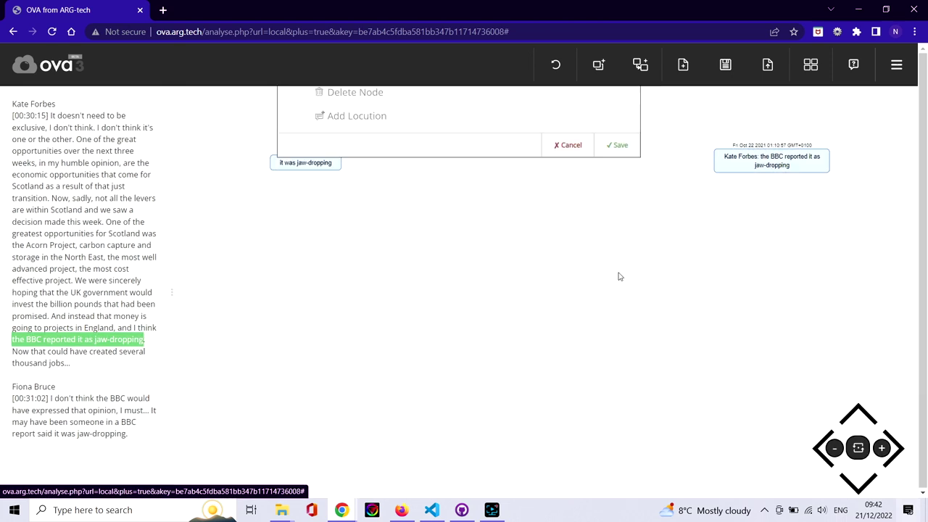
Add a locution to the "it was jaw-dropping" node with "BBC Reporters" as the new participant.
right_click(320, 160)
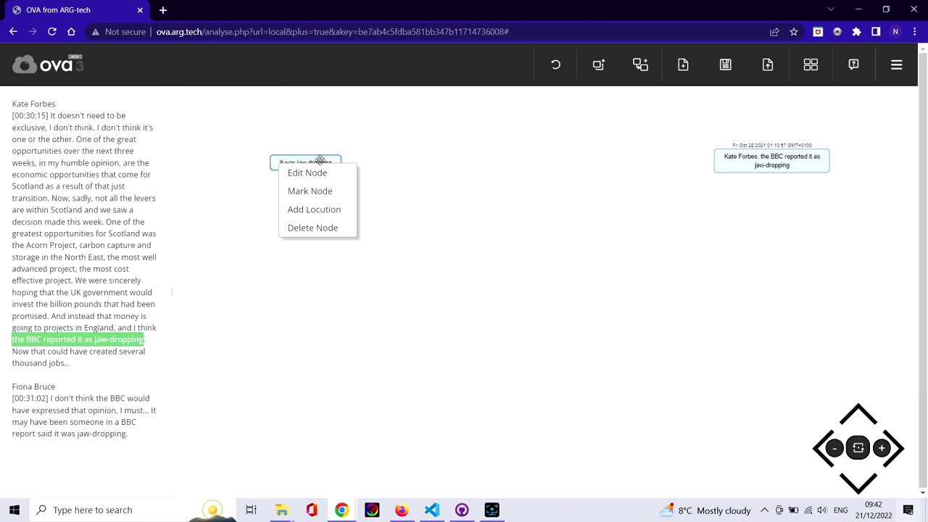
click(342, 209)
click(372, 244)
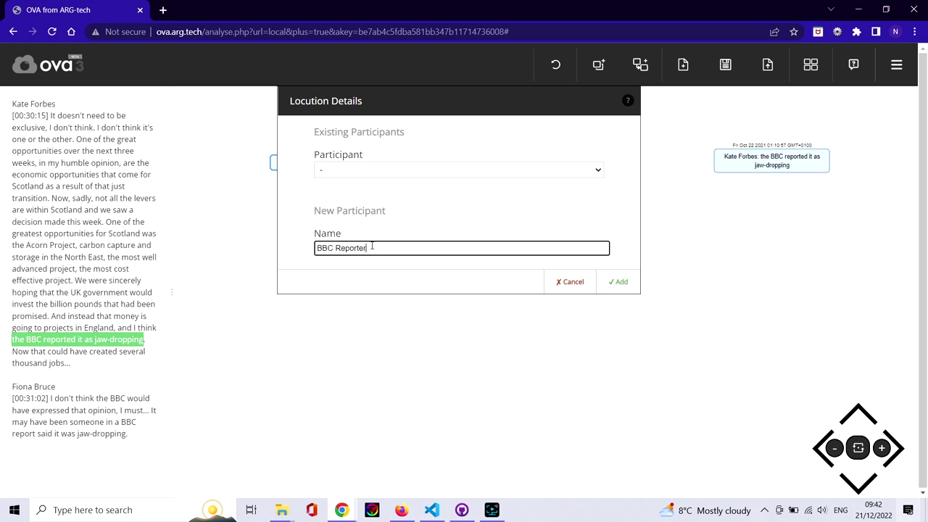
click(605, 280)
click(618, 212)
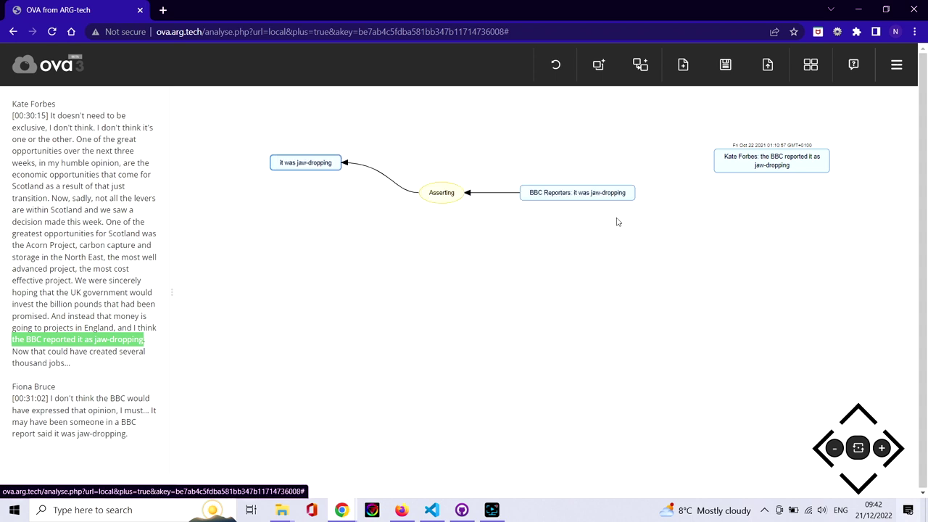
Move the BBC Reporters locution and its Asserting node together so they line up beside the "it was jaw-dropping" proposition.
drag(401, 158, 654, 231)
drag(586, 193, 533, 172)
click(566, 192)
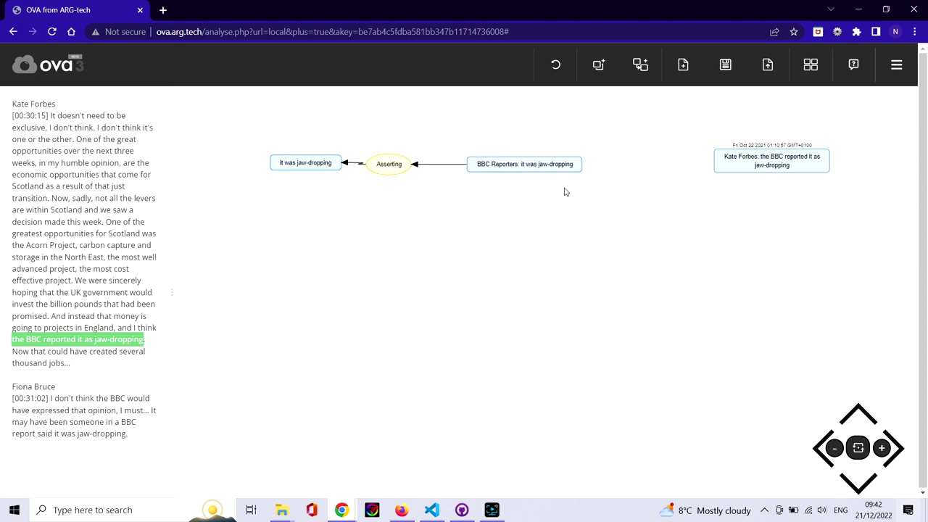
Connect the first speaker's locution to the BBC Reporters locution, set the connecting node to type YA with scheme Asserting, and align it.
drag(721, 159, 577, 161)
right_click(647, 168)
click(609, 179)
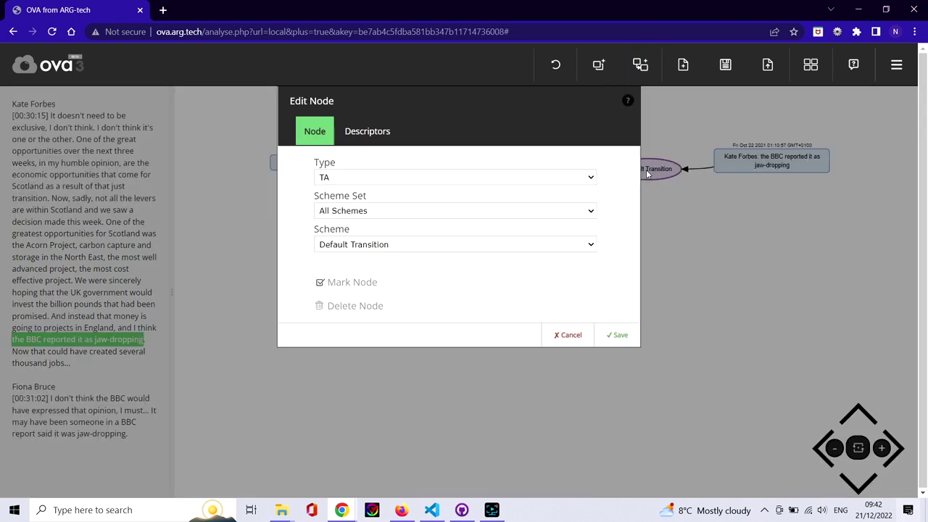
click(588, 179)
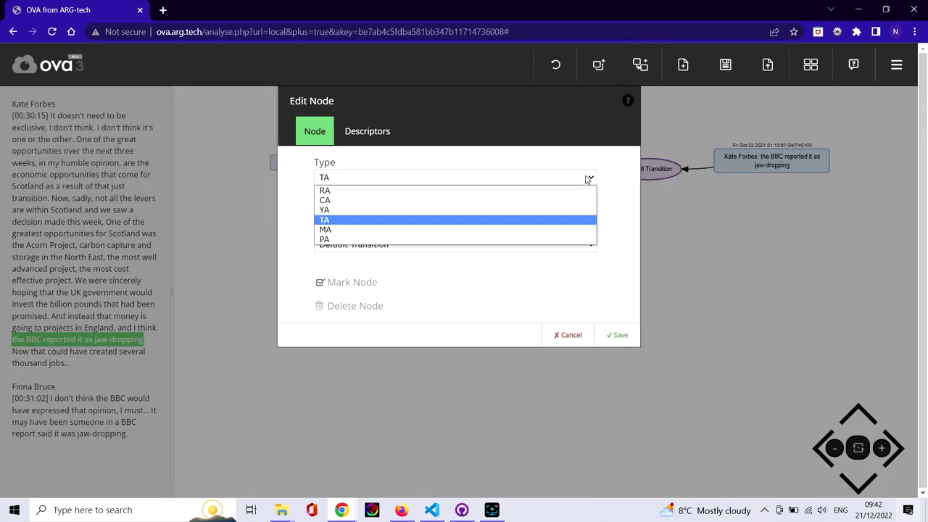
click(543, 210)
click(591, 247)
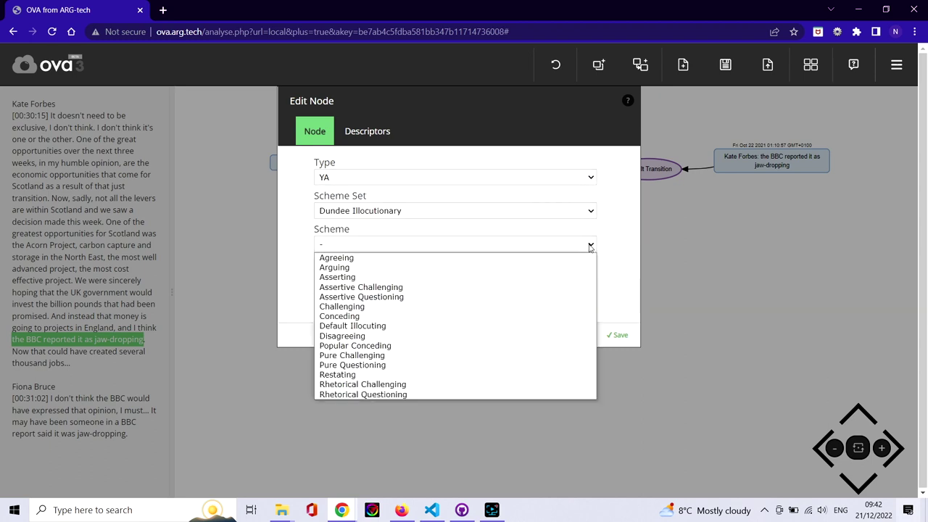
click(563, 277)
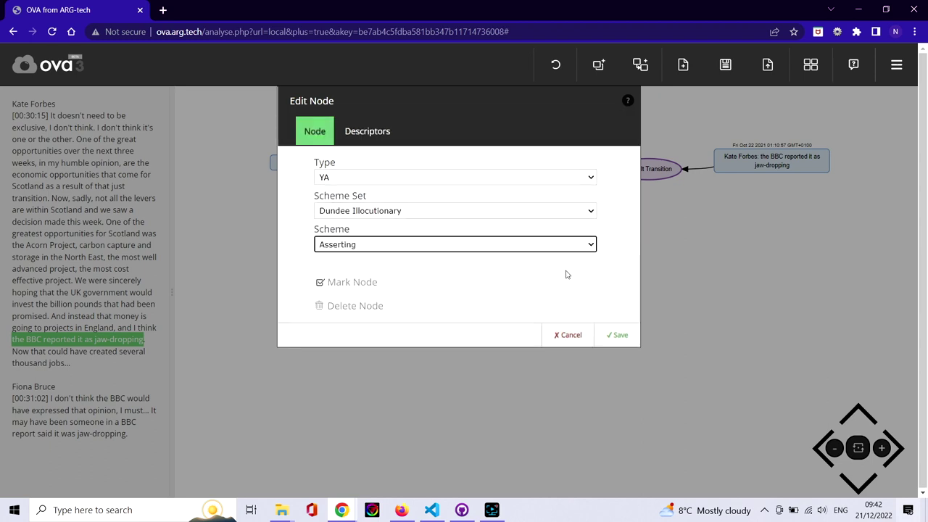
click(618, 336)
drag(644, 178, 646, 171)
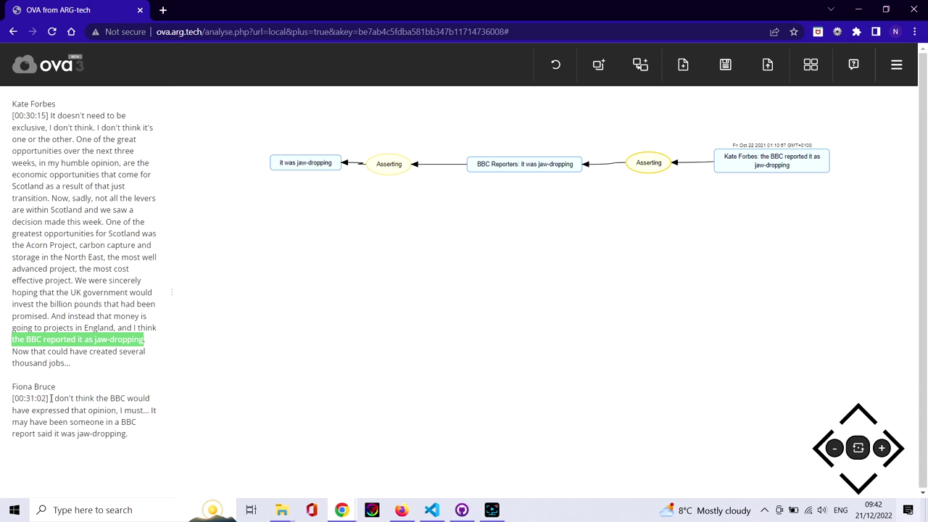
Add a node from the transcript text "I don't think the BBC would have expressed that opinion", with the second speaker's full name as new participant.
drag(51, 398, 112, 411)
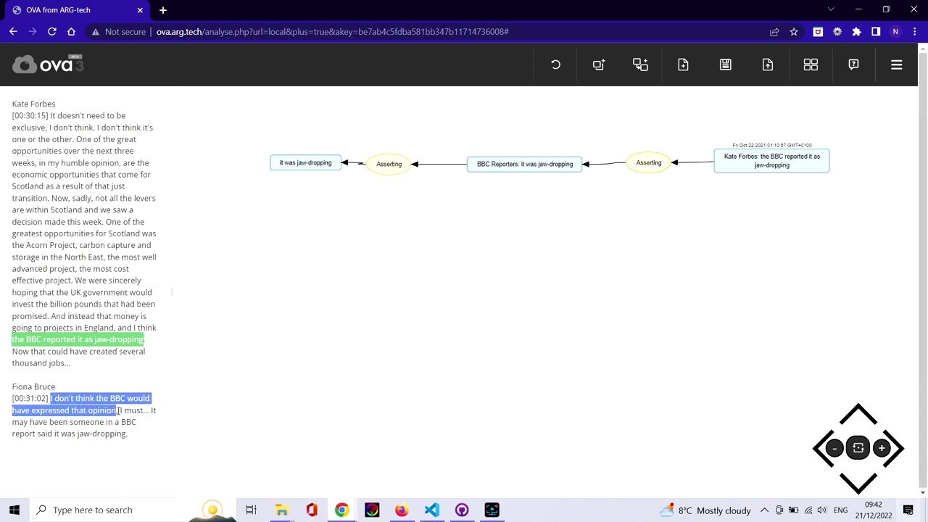
click(480, 265)
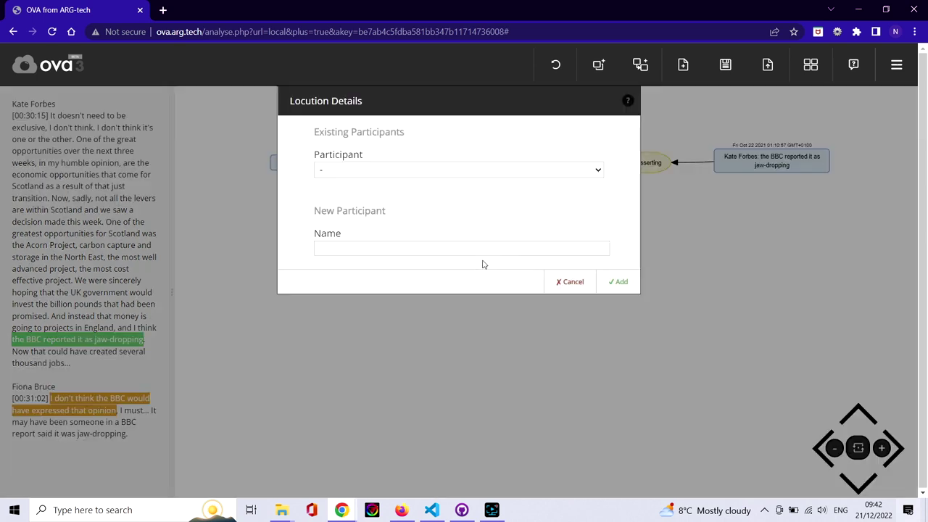
click(442, 248)
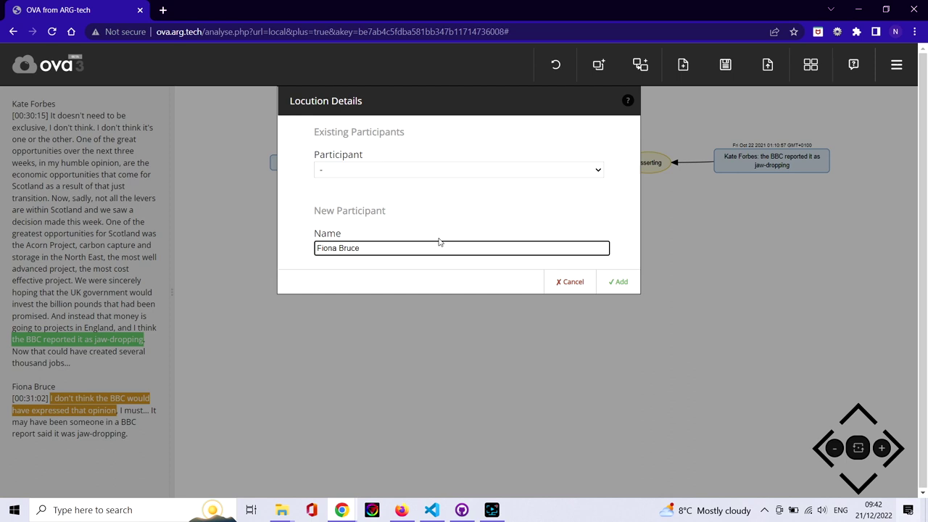
click(620, 282)
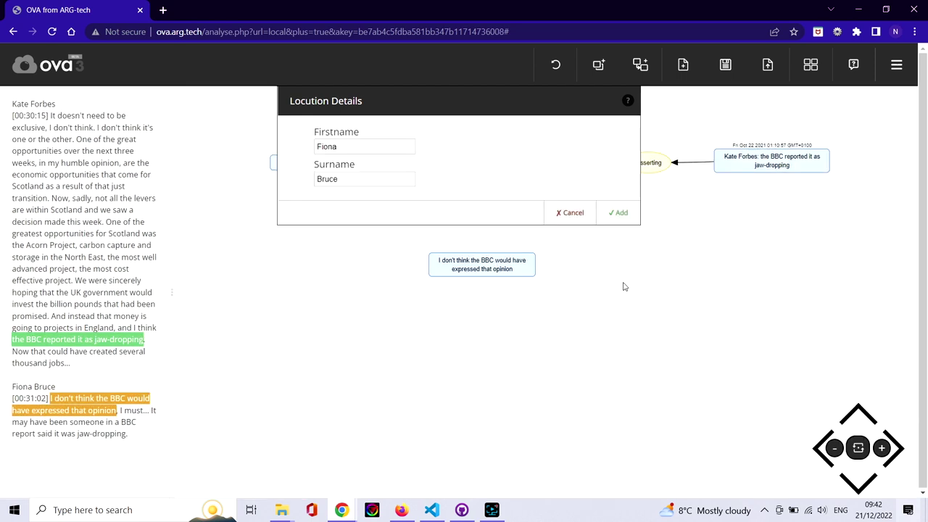
click(619, 212)
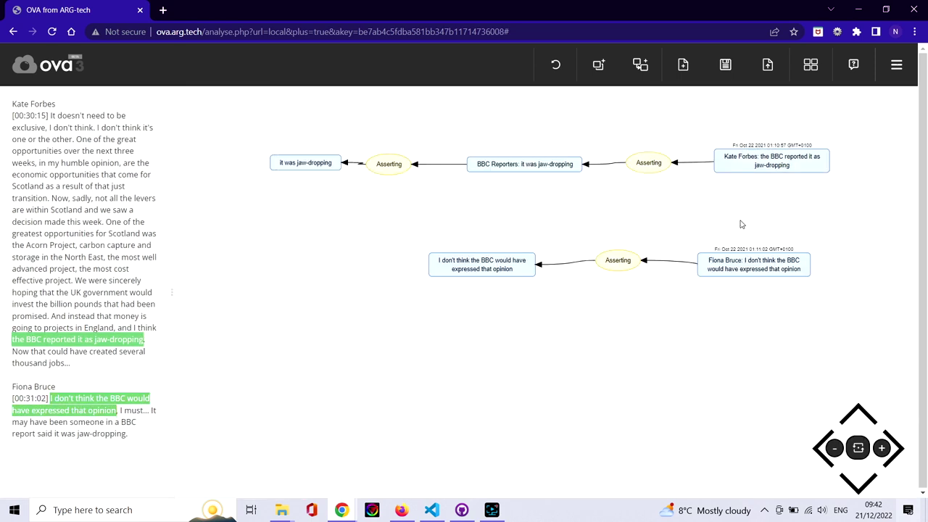
Link the first speaker's locution to the second speaker's locution with a transition.
key(shift)
mouse_move(754, 170)
mouse_down()
mouse_move(766, 207)
mouse_move(758, 254)
mouse_up()
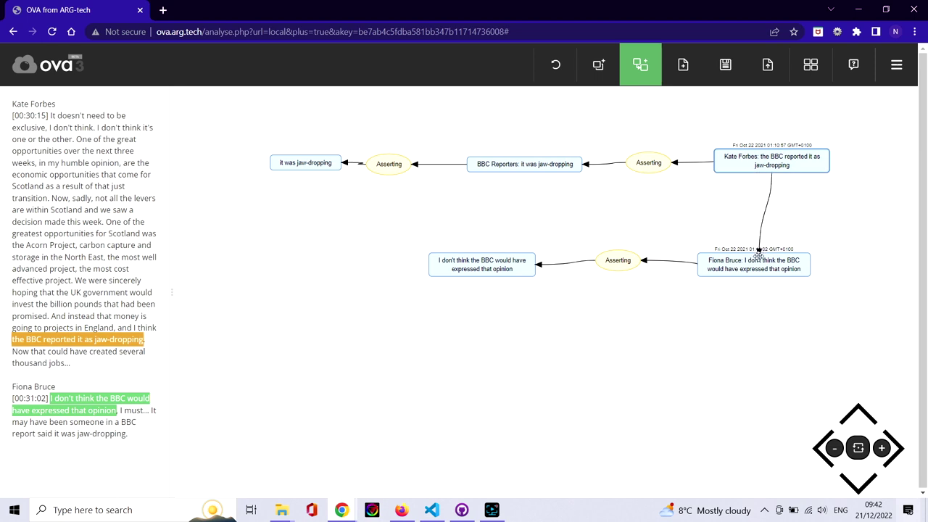
Connect the second speaker's proposition to the BBC Reporters locution as a CA conflict, and link the transition node to that conflict.
drag(497, 255, 496, 169)
right_click(510, 215)
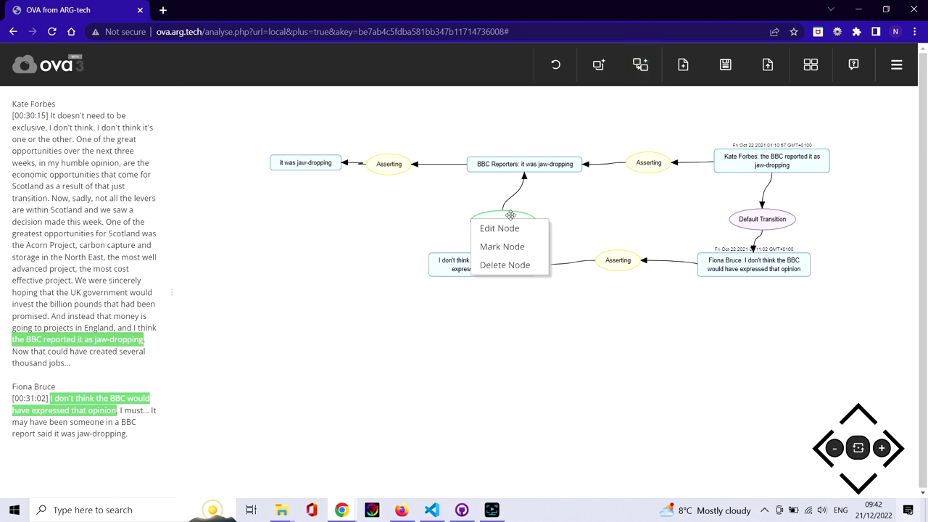
click(510, 228)
click(475, 148)
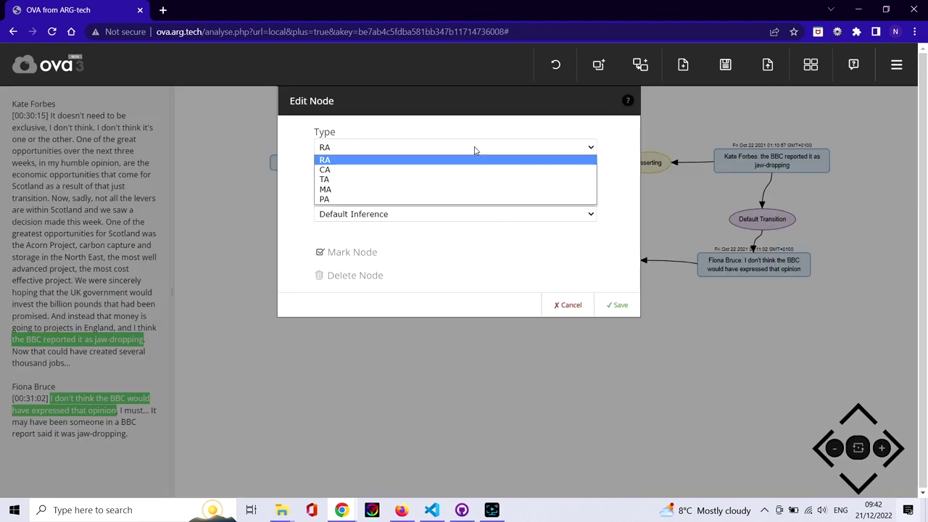
click(472, 173)
click(617, 305)
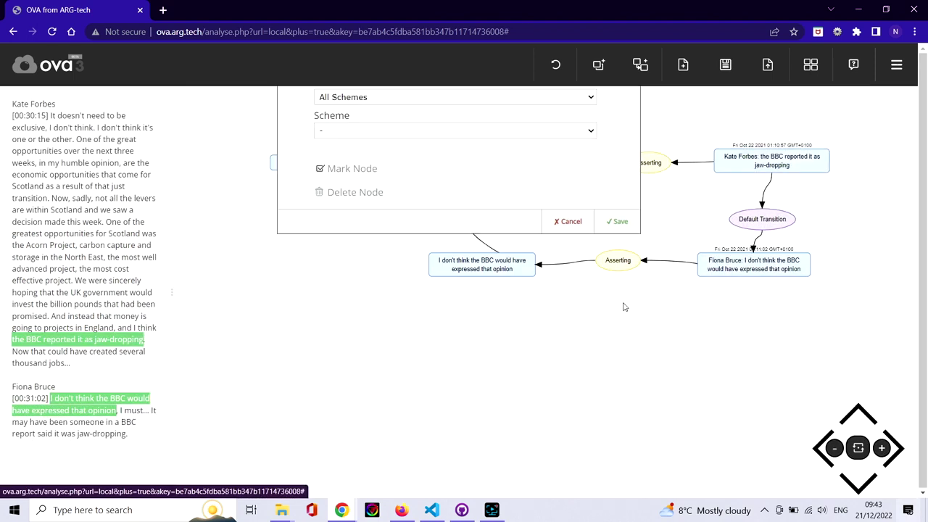
key(shift)
drag(729, 221, 524, 222)
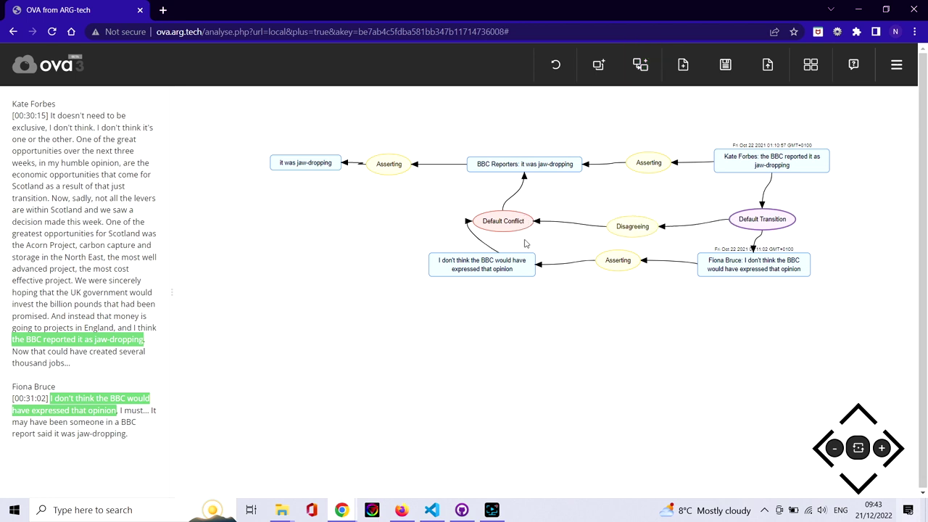
Rewrite the second speaker's proposition text to begin "the BBC would not have called", replacing the existing wording.
right_click(515, 269)
click(517, 283)
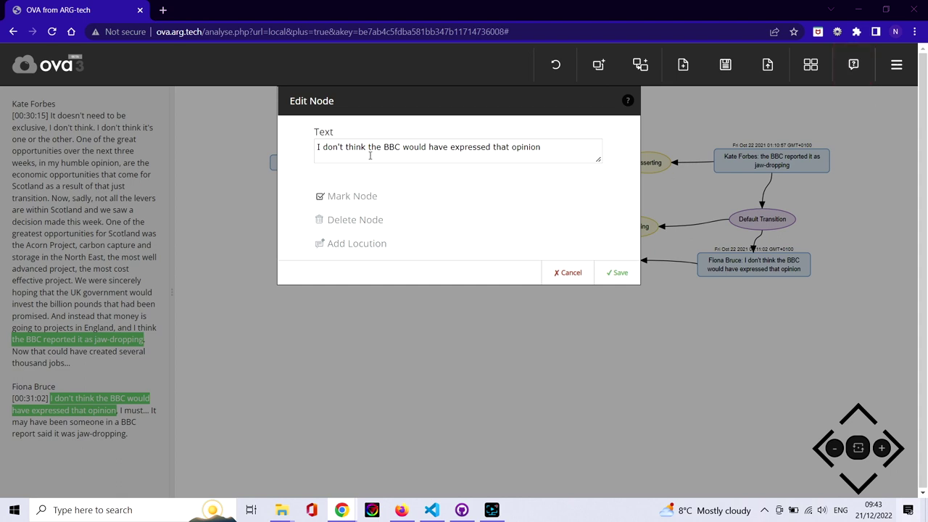
drag(368, 147, 308, 151)
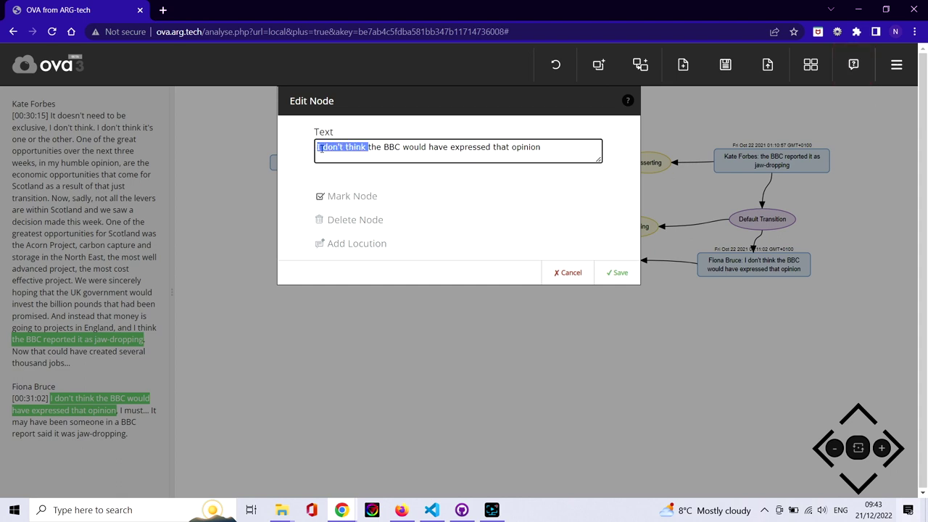
key(BackSpace)
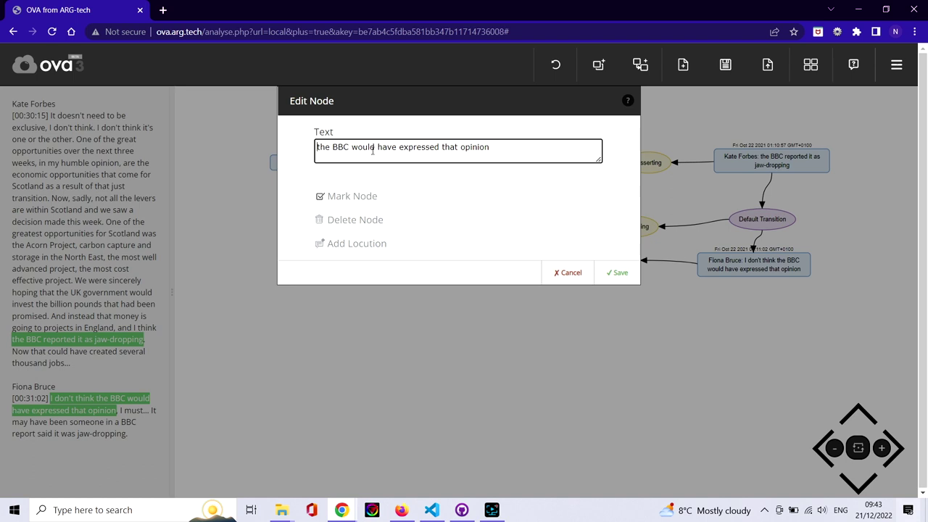
drag(378, 149, 499, 149)
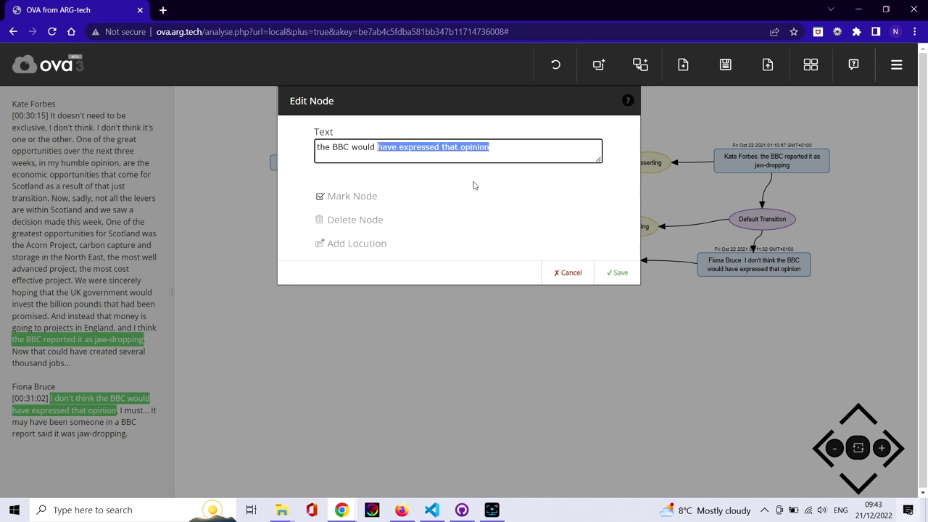
text(not)
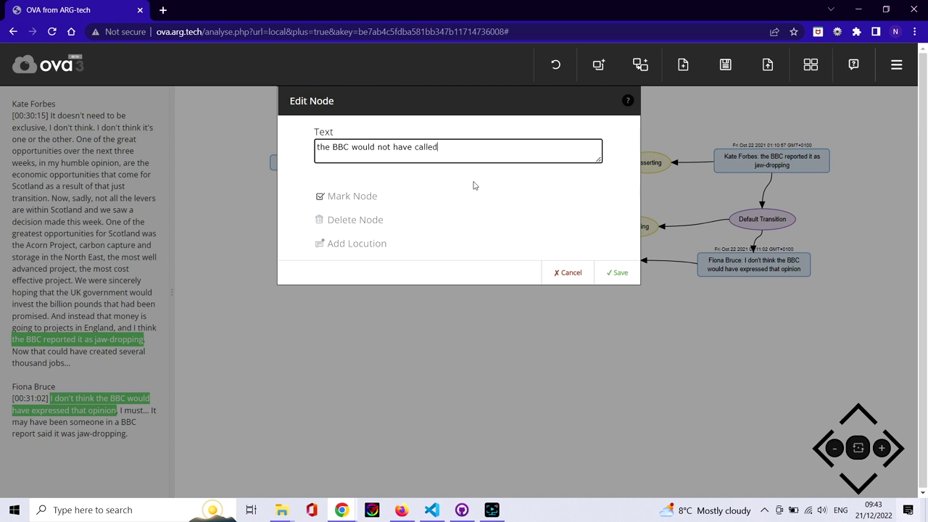
Append "the fact that the money the UK government has promised to the Acorn Project is going to projects in England as jaw-dropping" and save the node.
text(the fact that the money the UK government has promised to the Acorn Project is going to projects in England is jaw-dropping)
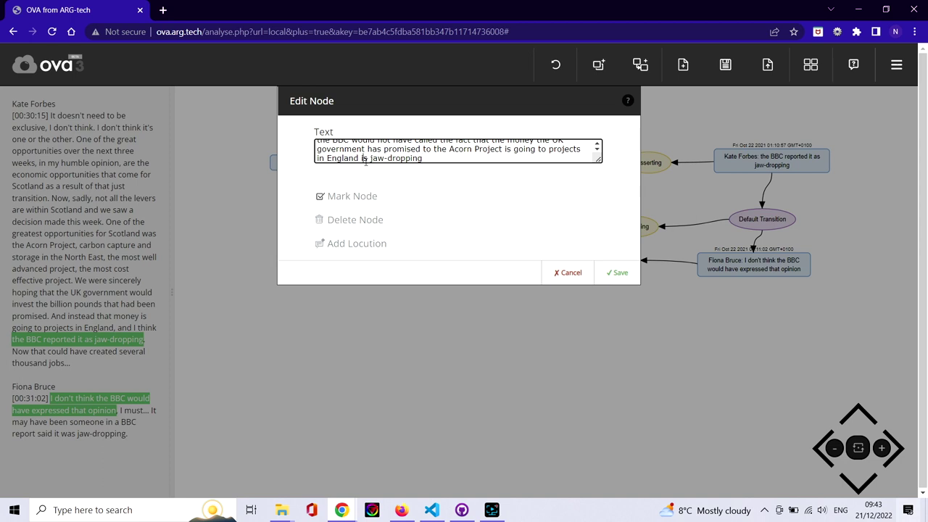
key(BackSpace)
text(a)
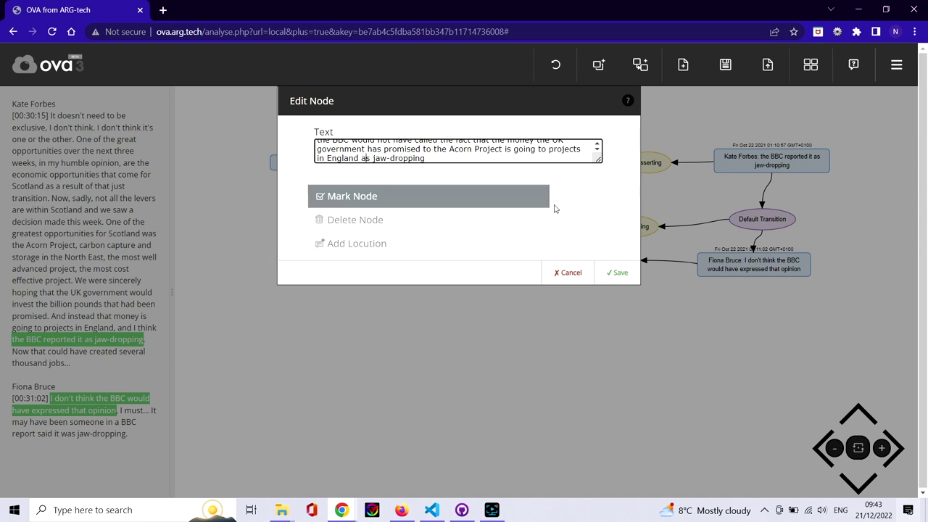
click(615, 272)
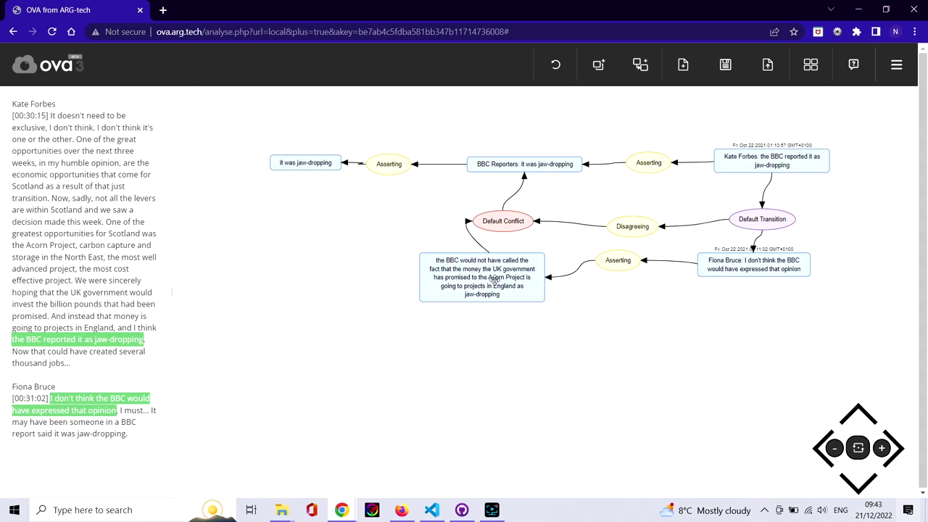
Move the edited proposition node directly beneath the Default Conflict node and realign its Asserting node with it.
drag(495, 279, 520, 279)
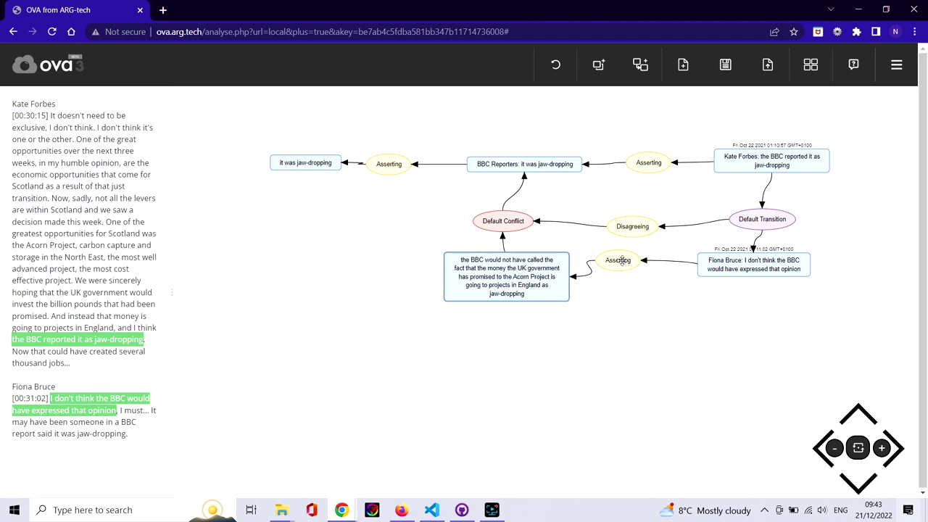
drag(618, 259, 633, 274)
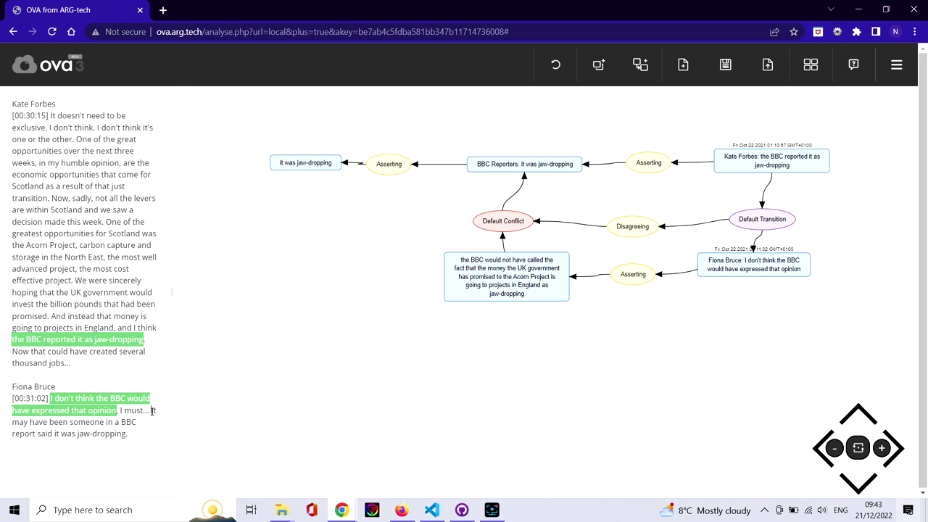
Add a node from the transcript text "It may have been someone in a BBC report said it was jaw-dropping", choosing the second speaker as existing participant.
drag(153, 411, 127, 433)
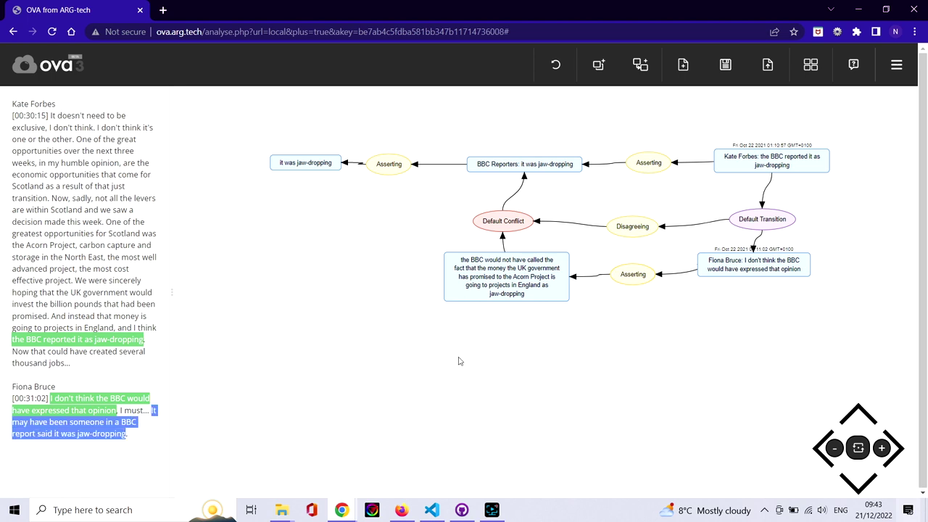
click(394, 363)
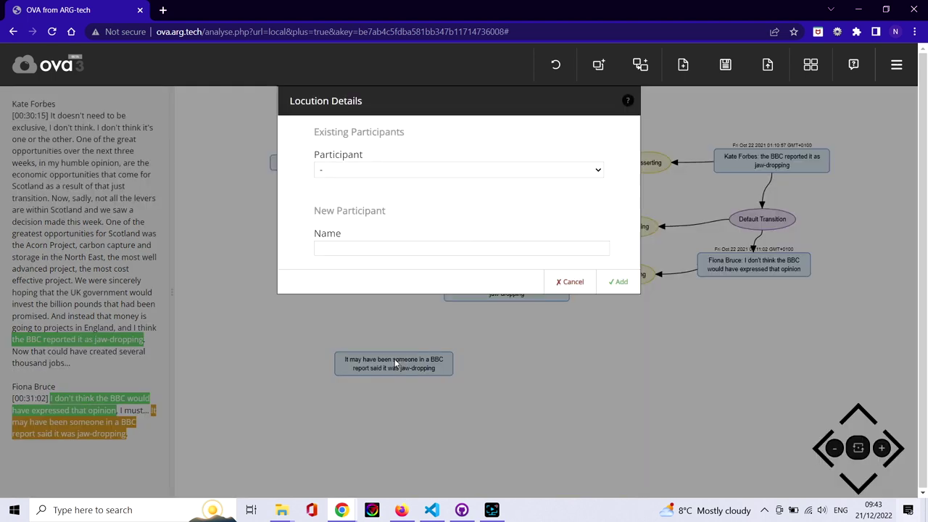
click(452, 246)
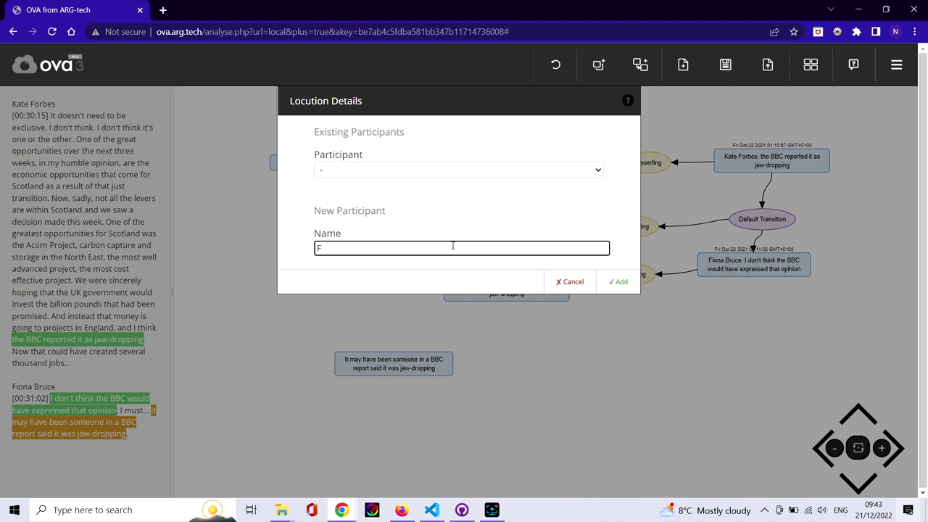
click(500, 171)
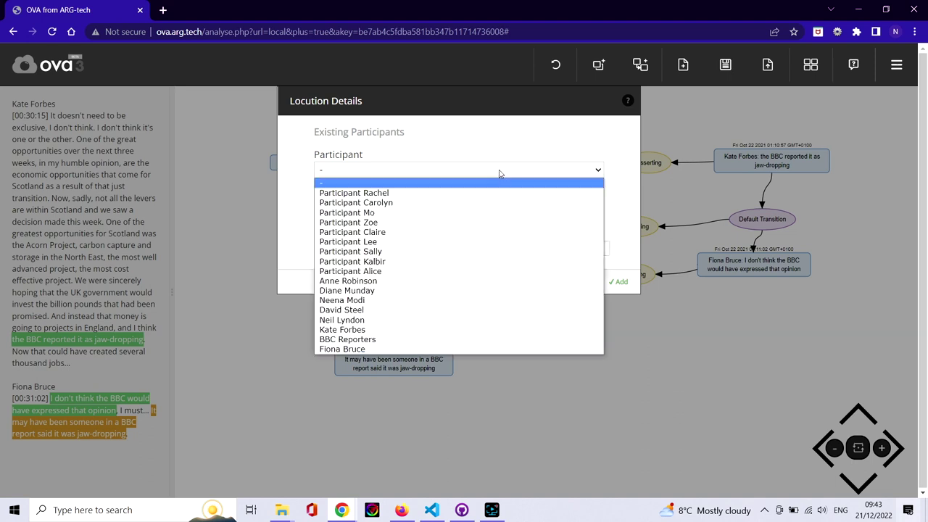
click(418, 348)
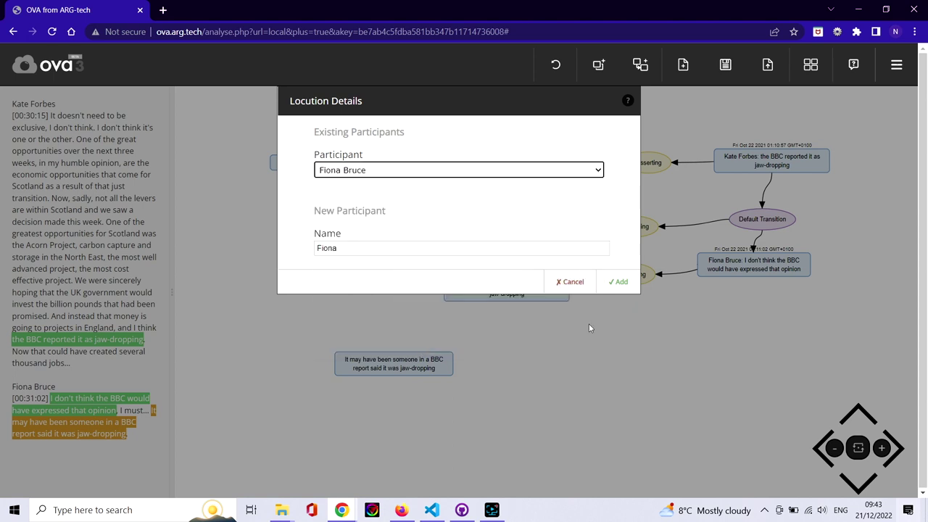
click(619, 281)
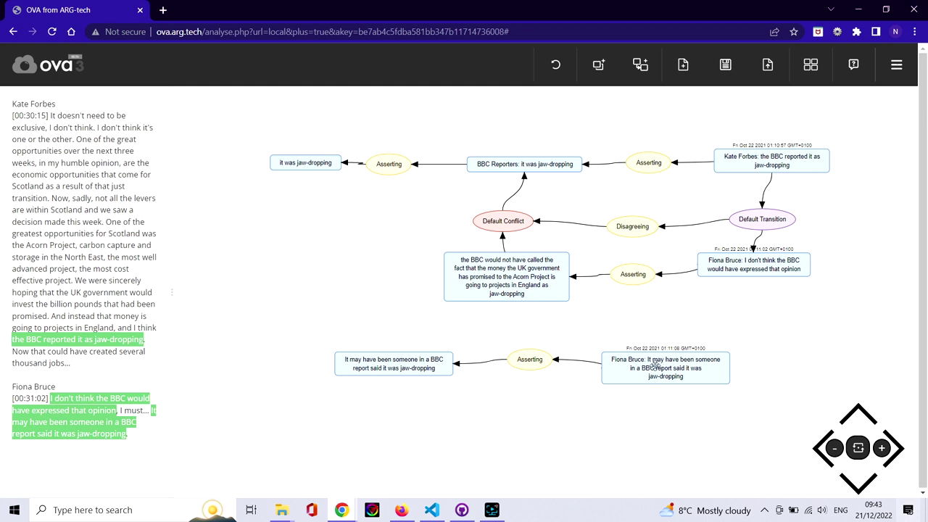
Place the second speaker's new locution beneath their earlier one and connect the earlier locution to it with a Default Transition.
drag(647, 371, 732, 369)
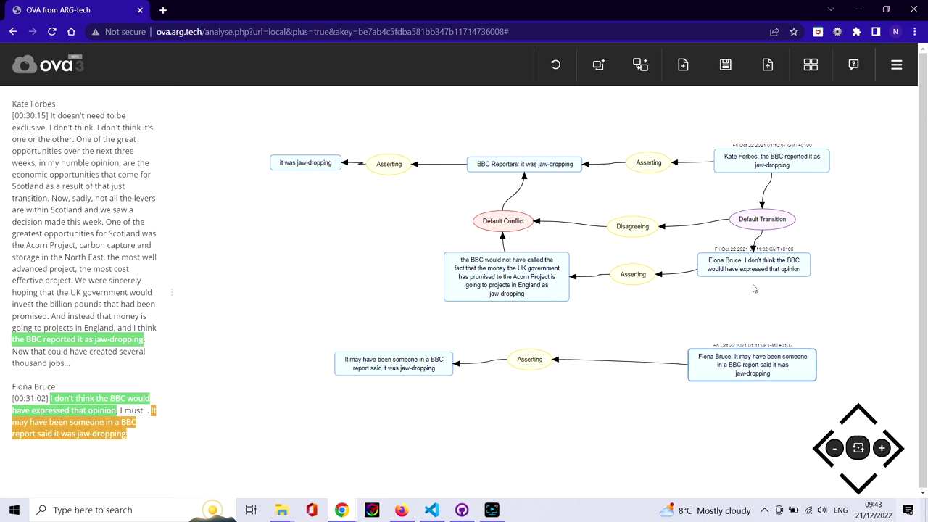
key(shift)
drag(743, 272, 752, 356)
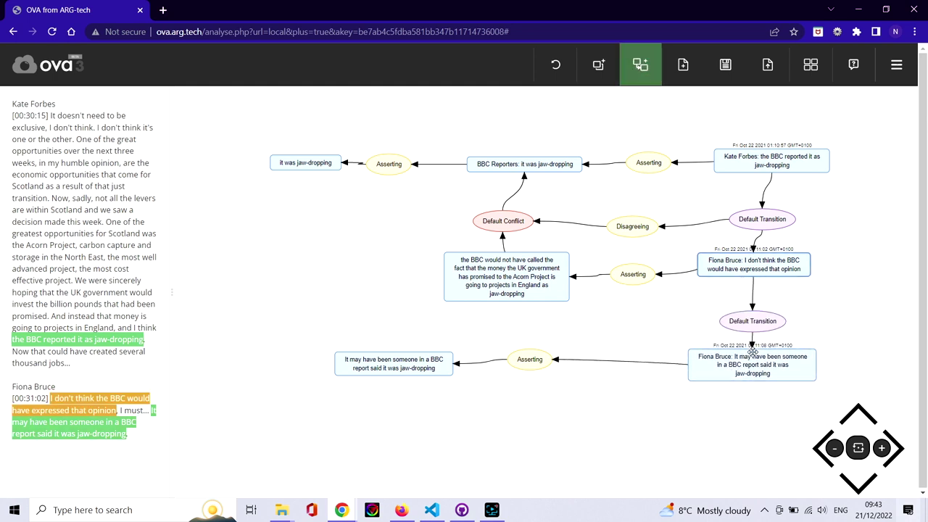
Delete the new locution's Asserting node and its proposition "It may have been someone in a BBC report said it was jaw-dropping".
right_click(531, 361)
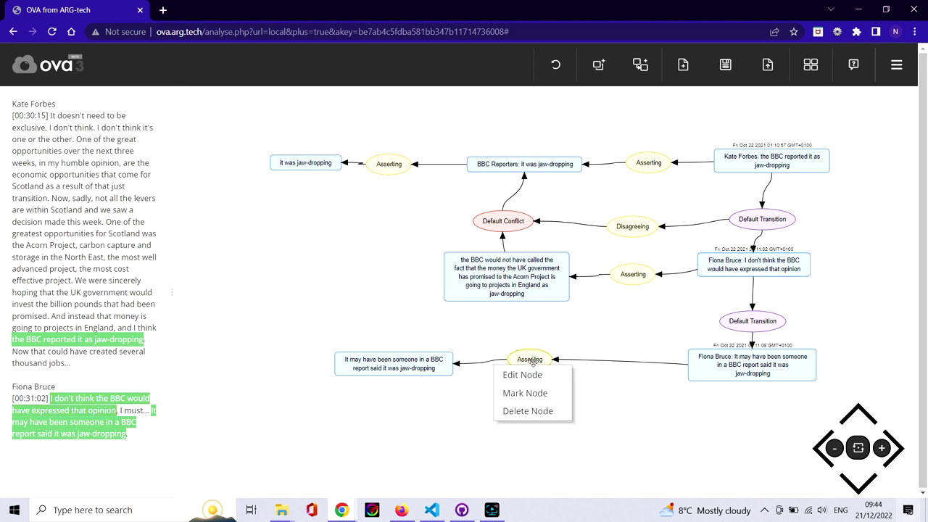
click(546, 412)
right_click(423, 361)
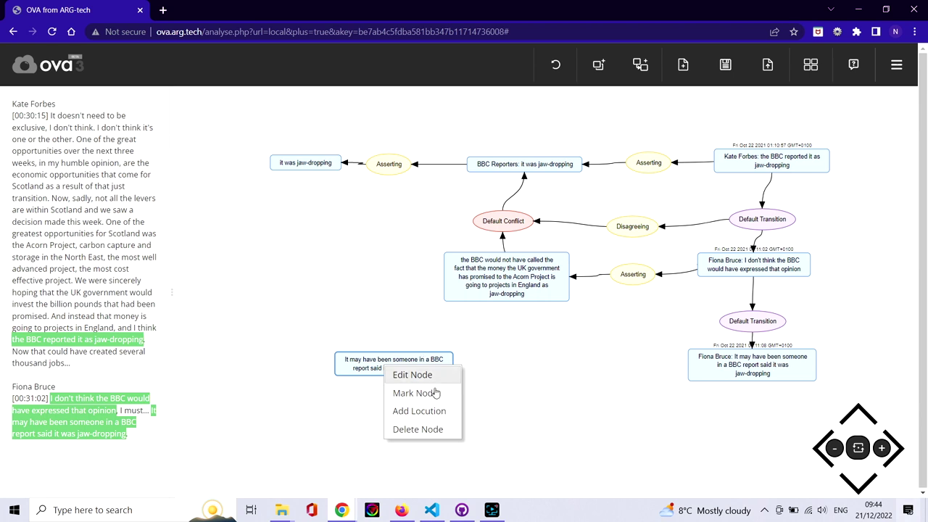
click(442, 433)
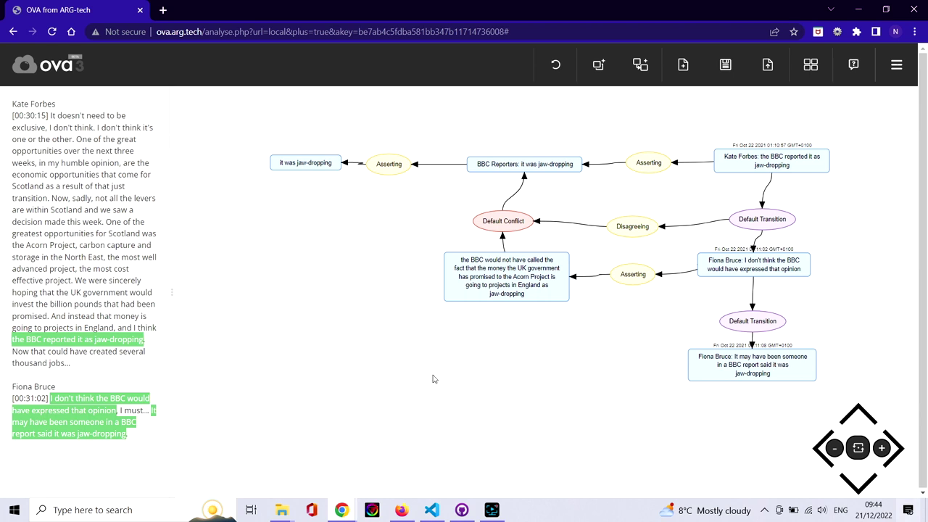
Add a locution by new participant "Unknown Speaker" to "it was jaw-dropping", and move it and its Asserting node into the space below the diagram.
right_click(319, 164)
click(341, 210)
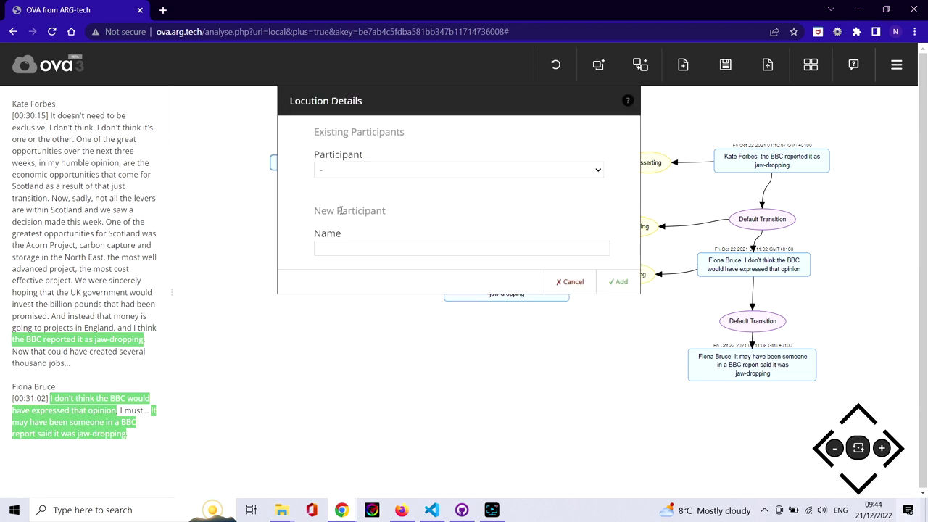
click(343, 251)
text(U)
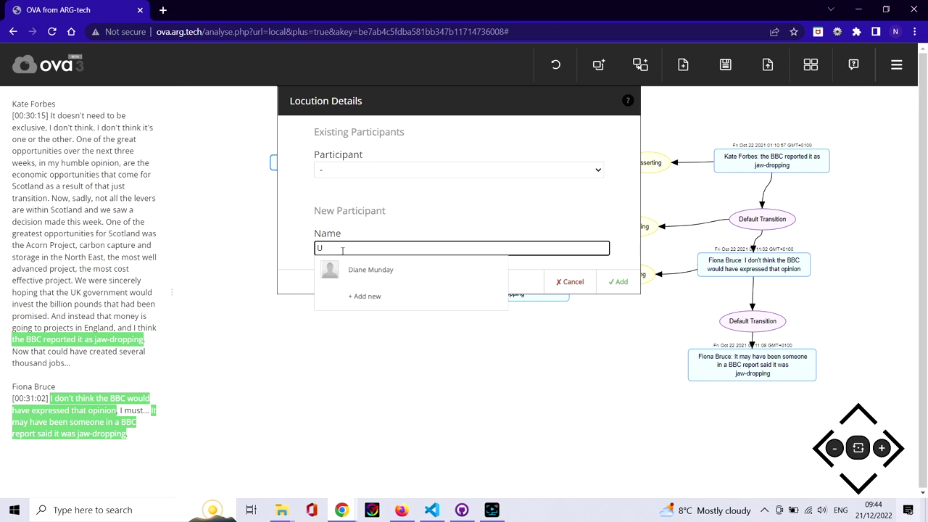
text(nknown Speaker)
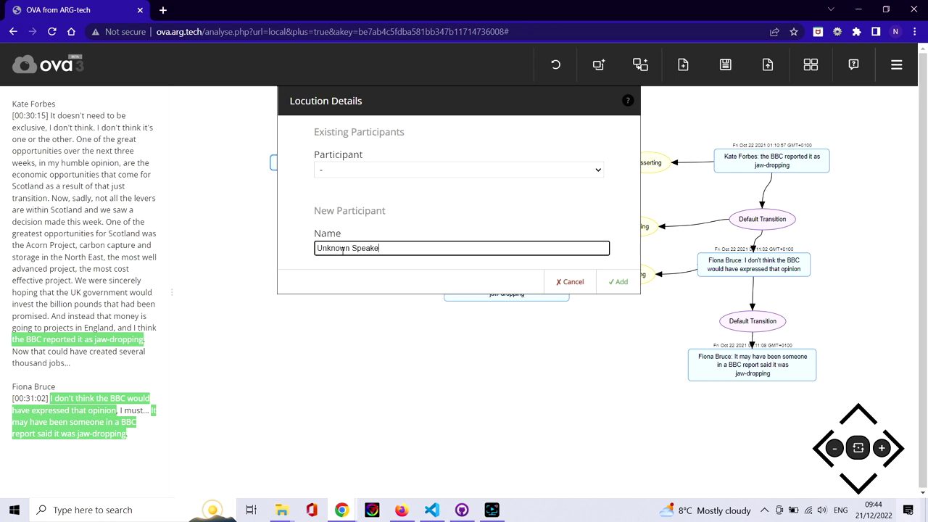
click(618, 282)
click(618, 213)
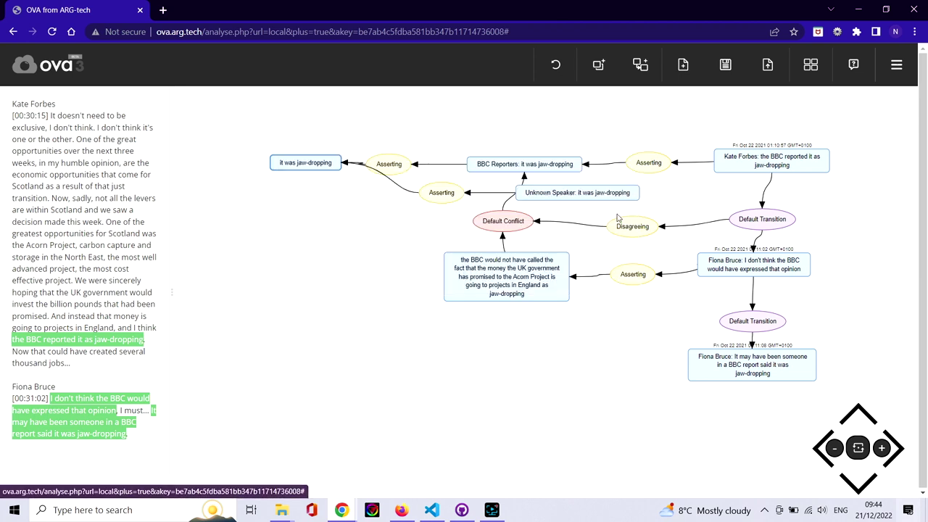
drag(548, 197, 477, 374)
drag(436, 197, 344, 292)
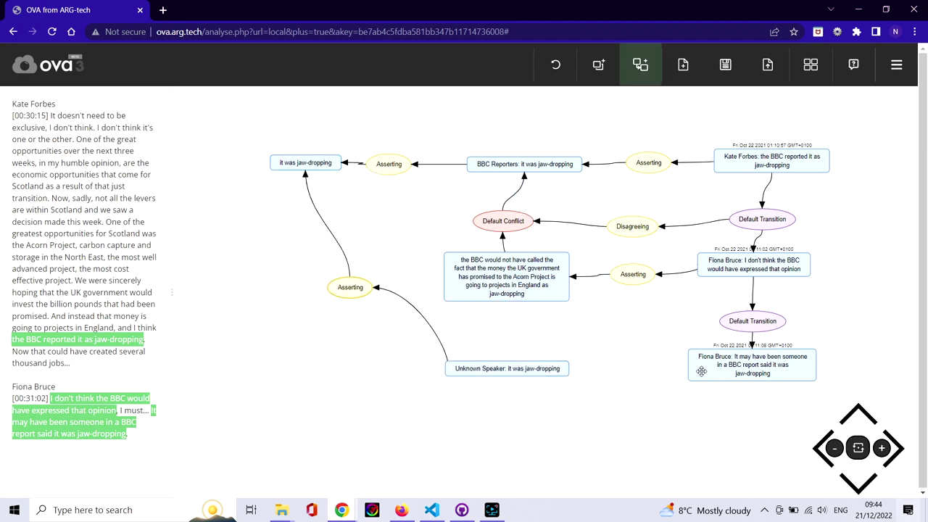
Connect the second speaker's last locution to the Unknown Speaker locution and change the linking node's type to YA with the Asserting scheme.
drag(703, 374, 564, 374)
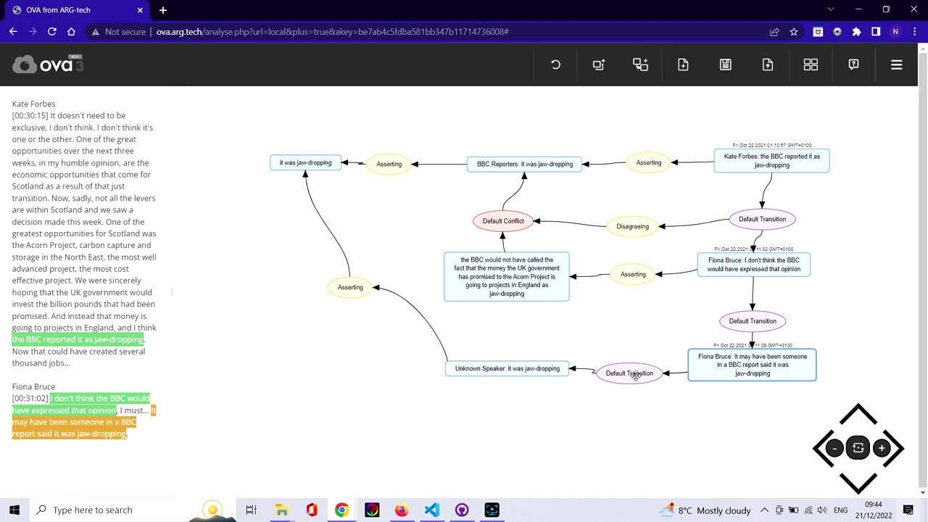
right_click(638, 379)
click(640, 384)
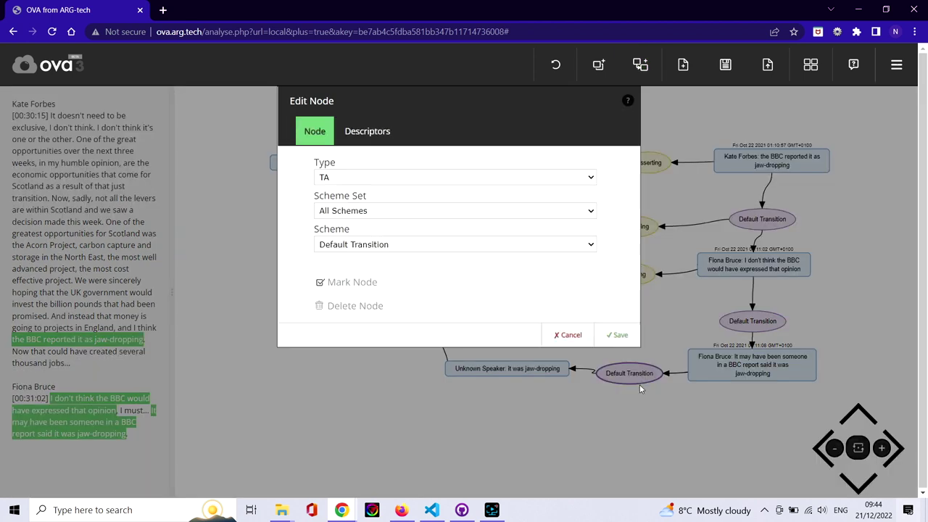
click(499, 181)
click(484, 213)
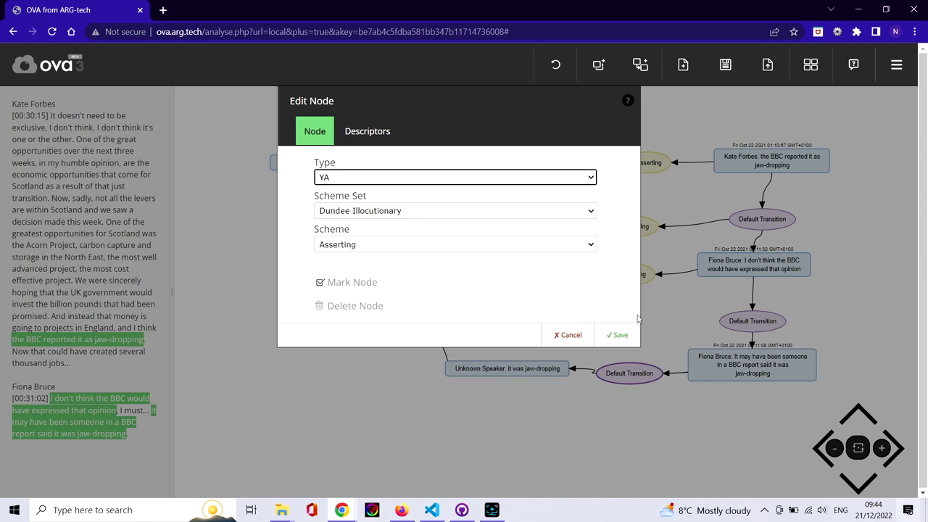